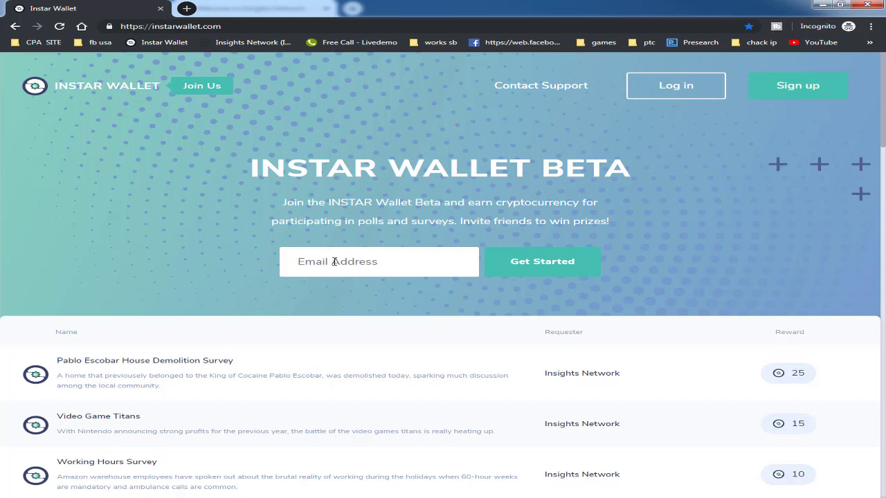
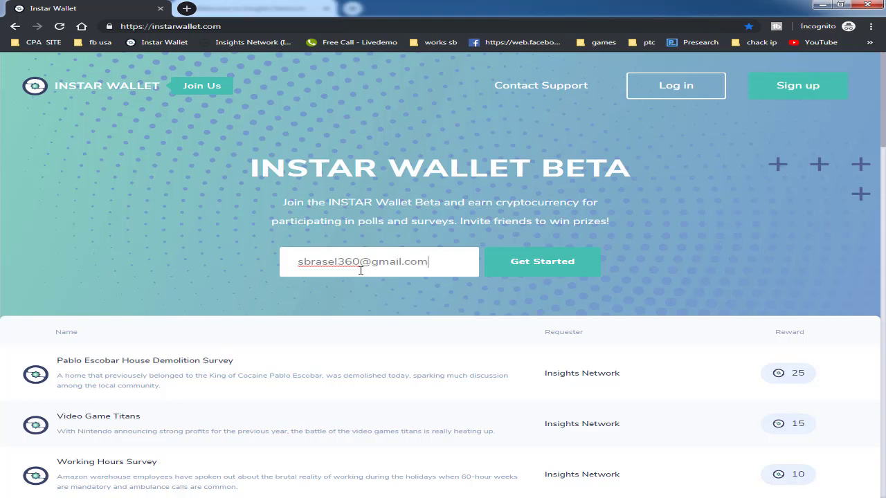
- Start sign-up with the e-mail address and begin entering the account password
{"action": "left_click", "coordinate": [537, 271]}
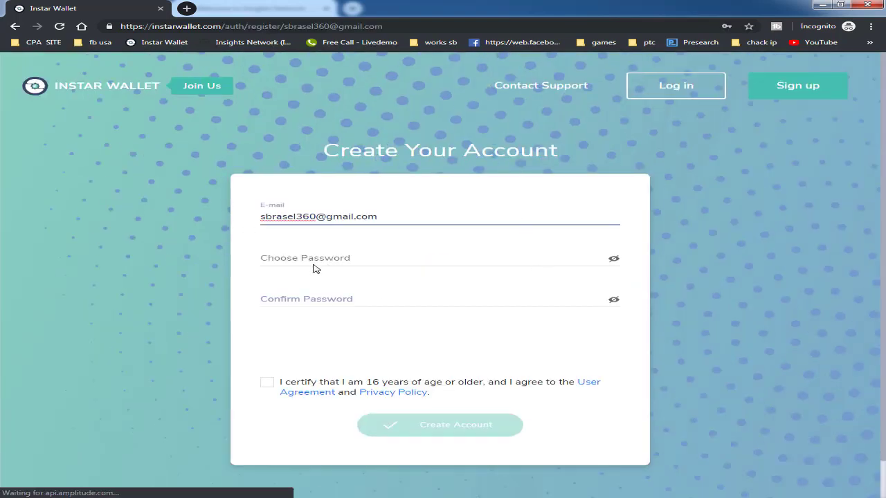
{"action": "left_click", "coordinate": [286, 258]}
{"action": "left_click", "coordinate": [239, 302]}
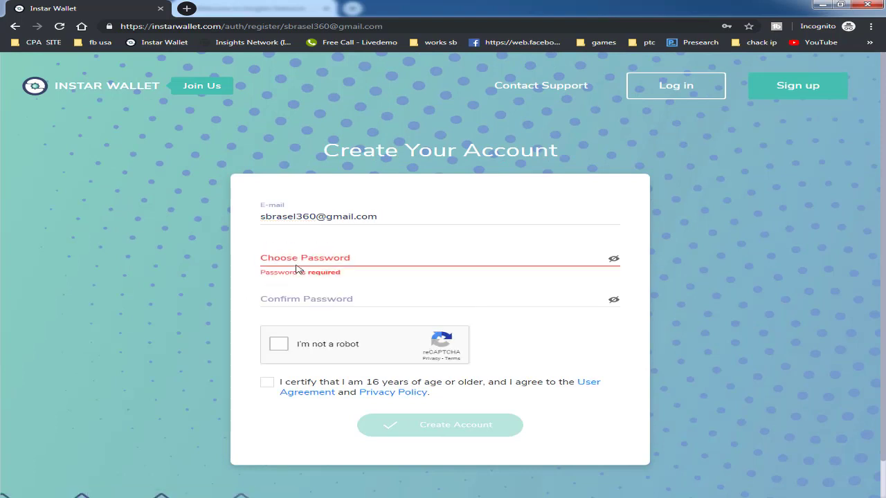
{"action": "left_click", "coordinate": [297, 258]}
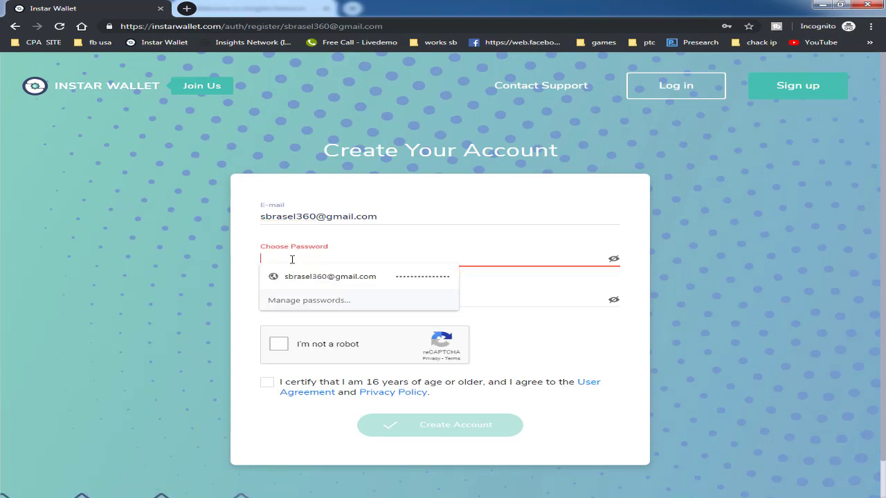
- Confirm the password, pass the reCAPTCHA, accept the age and user agreement terms, and close the window
{"action": "left_click", "coordinate": [503, 302]}
{"action": "left_click", "coordinate": [215, 356]}
{"action": "left_click", "coordinate": [313, 345]}
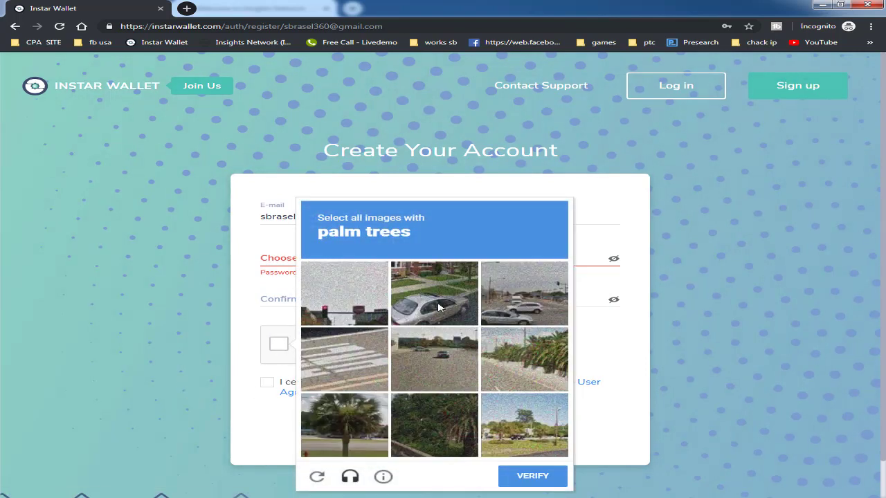
{"action": "left_click", "coordinate": [263, 352]}
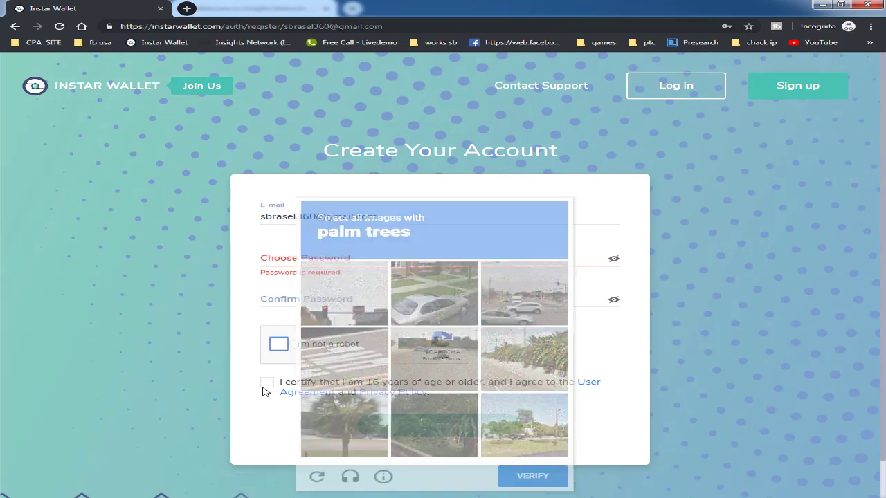
{"action": "left_click", "coordinate": [266, 385]}
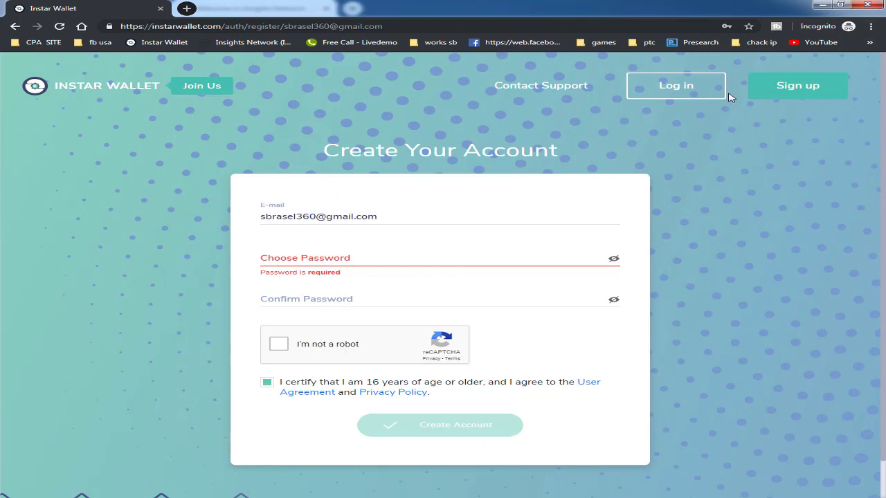
{"action": "left_click", "coordinate": [866, 5]}
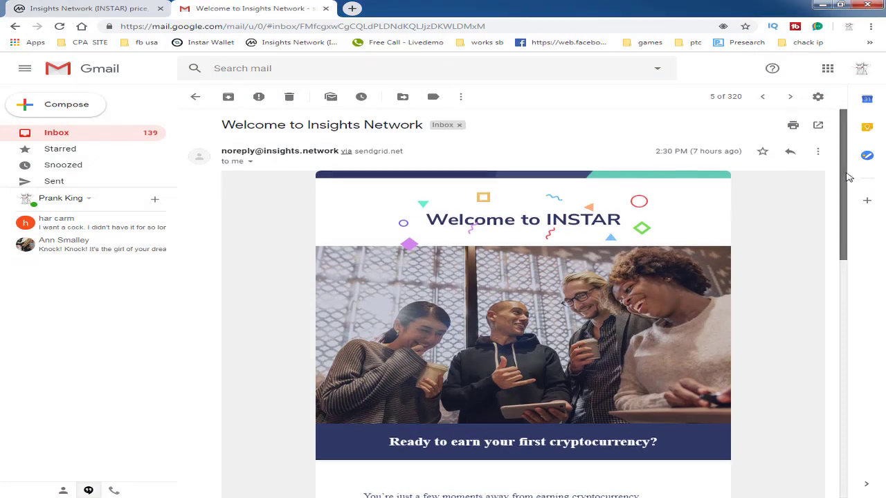
- Follow the welcome email's Verify your account link and keep a single Instar Wallet tab open
{"action": "left_click_drag", "start_coordinate": [850, 174], "coordinate": [843, 278]}
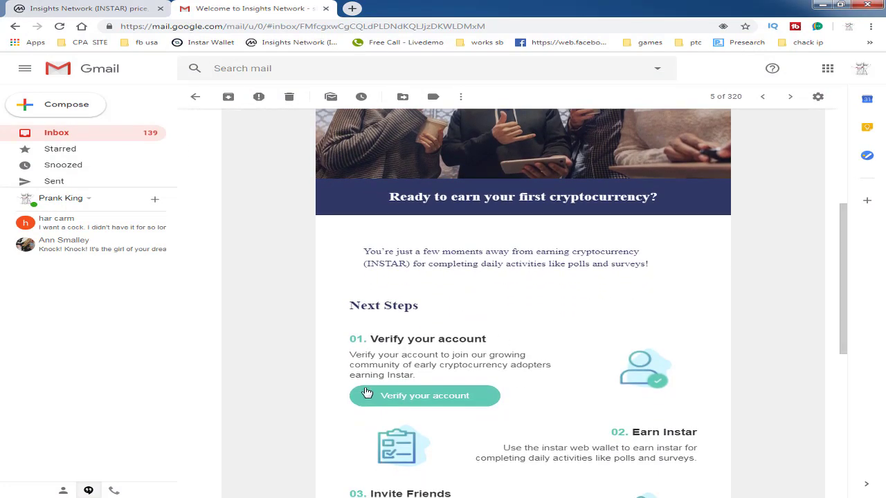
{"action": "double_click", "coordinate": [461, 395]}
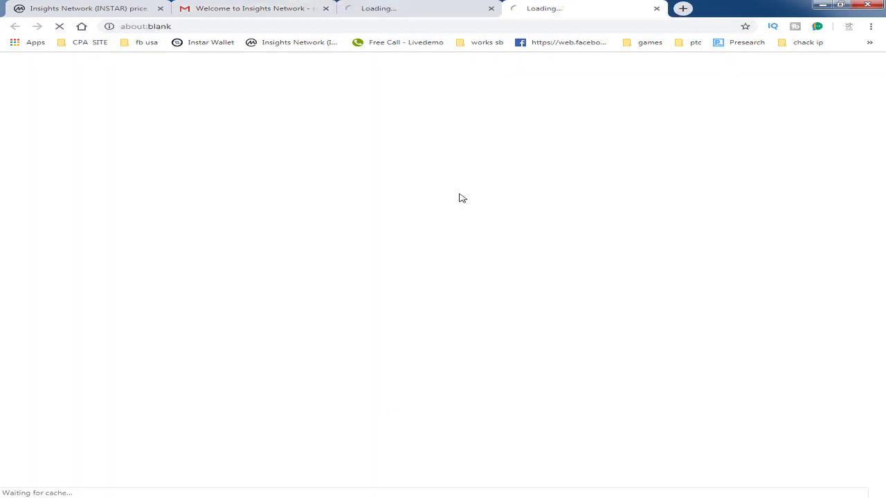
{"action": "left_click", "coordinate": [443, 11]}
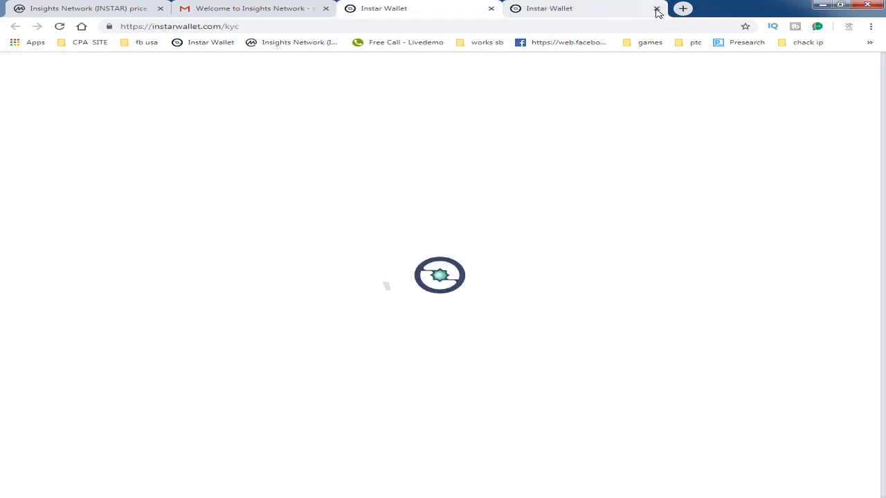
{"action": "left_click", "coordinate": [656, 9]}
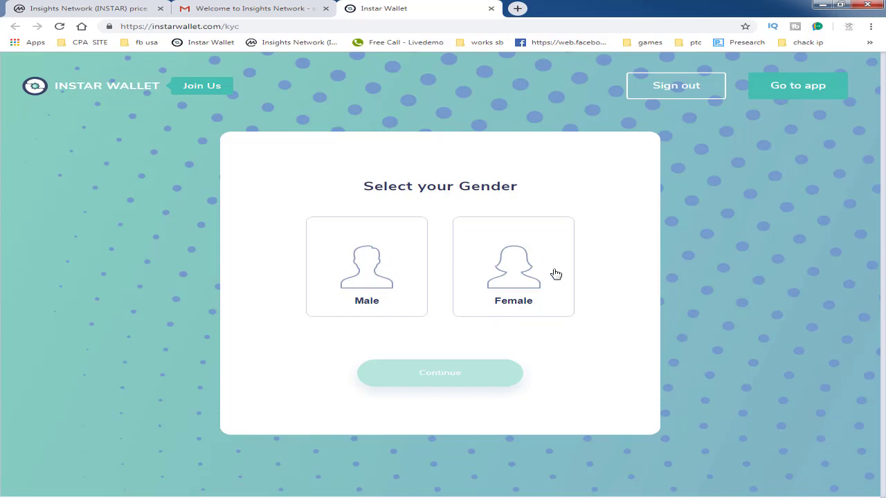
- Choose Male, start ID verification with a Bangladesh identity card, and pick file upload
{"action": "left_click", "coordinate": [360, 266]}
{"action": "left_click", "coordinate": [419, 381]}
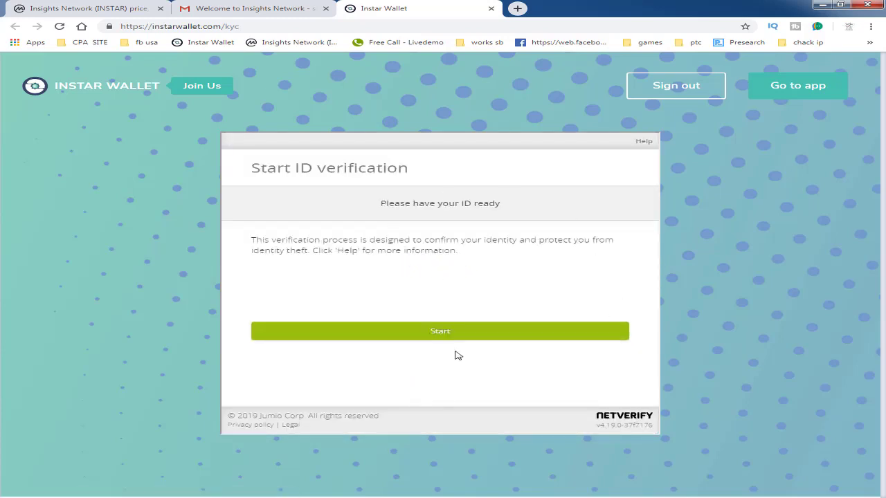
{"action": "left_click", "coordinate": [447, 336]}
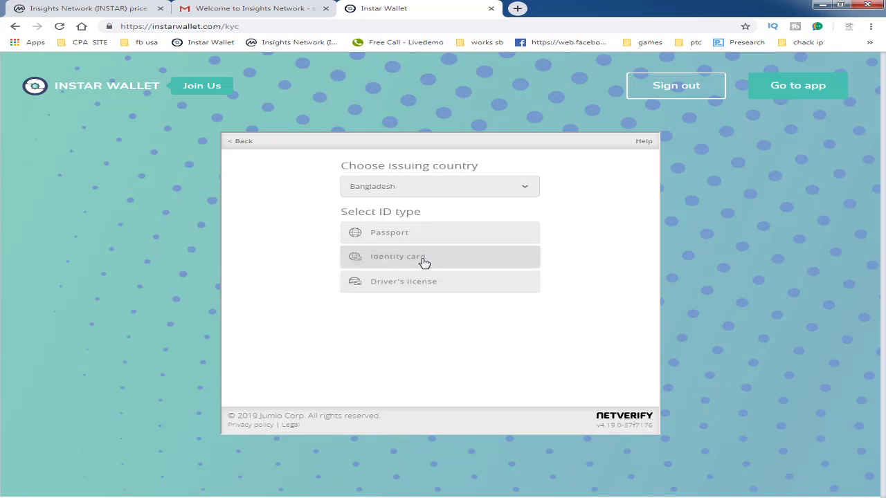
{"action": "left_click", "coordinate": [360, 263]}
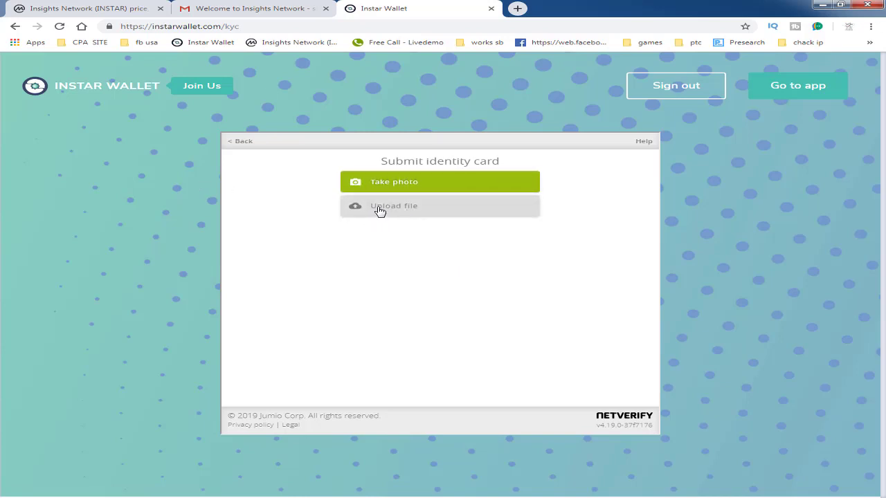
{"action": "left_click", "coordinate": [381, 210]}
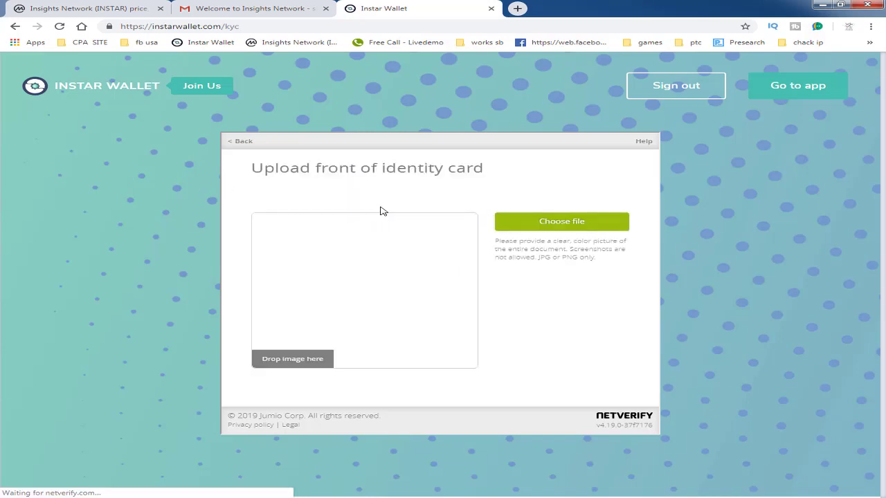
- Upload the front-of-card JPEG from the E: drive and confirm it
{"action": "left_click", "coordinate": [563, 225]}
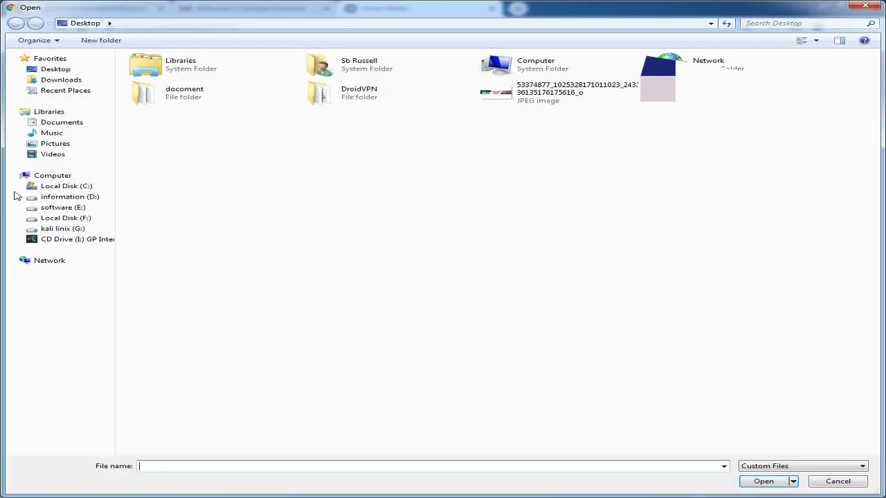
{"action": "left_click", "coordinate": [69, 196]}
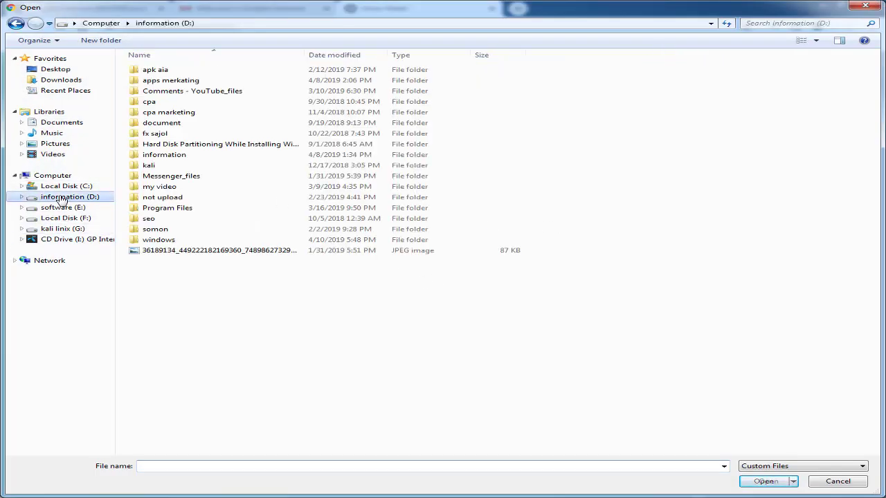
{"action": "left_click", "coordinate": [61, 208]}
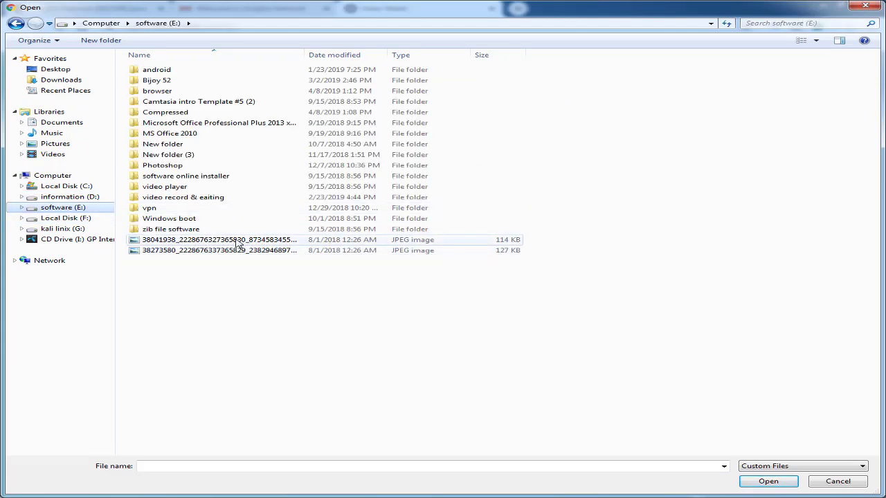
{"action": "double_click", "coordinate": [235, 240]}
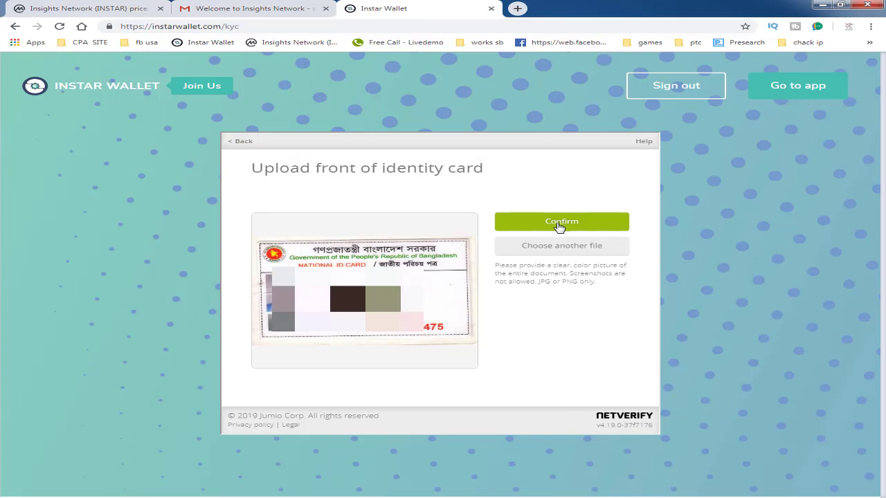
{"action": "left_click", "coordinate": [560, 223]}
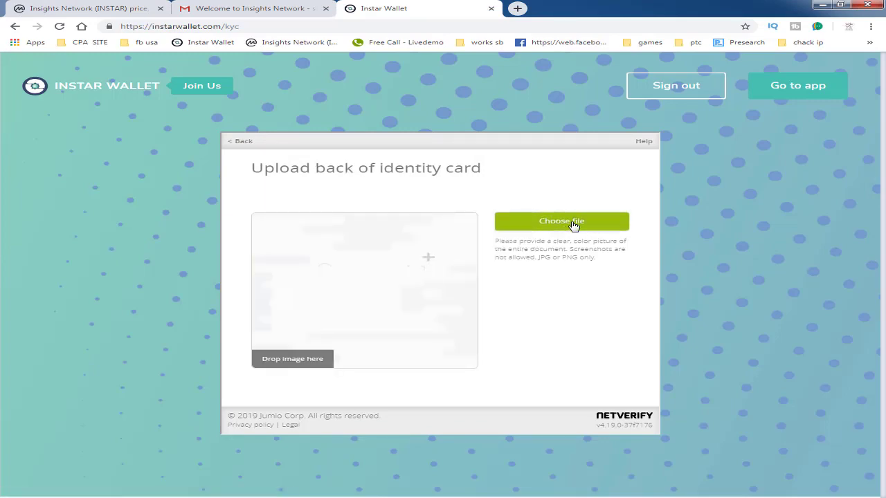
- Upload the second JPEG as the card's back image and confirm it
{"action": "left_click", "coordinate": [607, 227]}
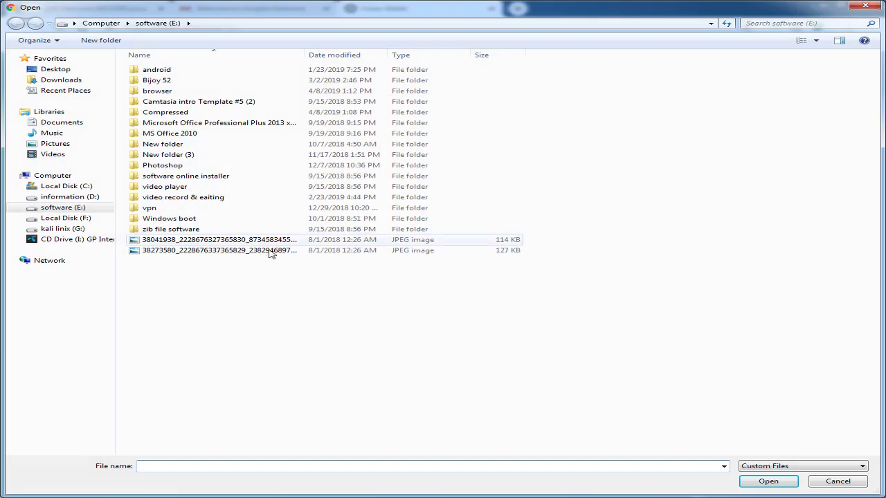
{"action": "left_click", "coordinate": [215, 250]}
{"action": "double_click", "coordinate": [216, 251]}
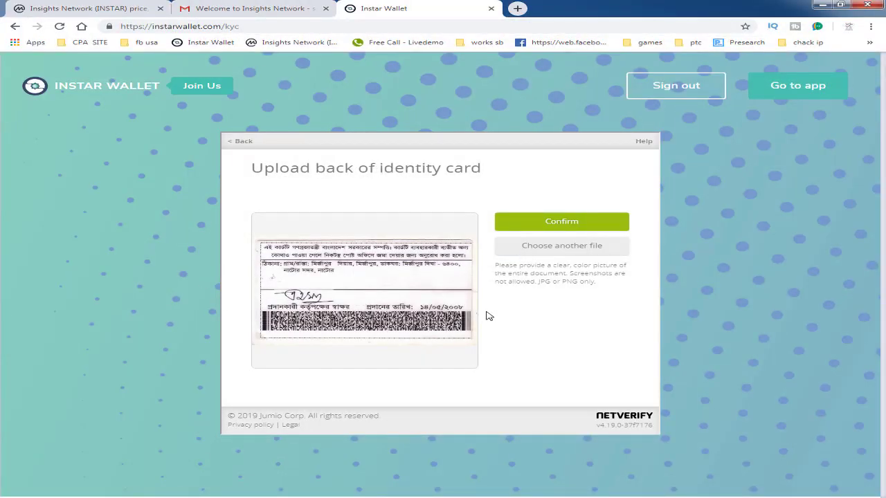
{"action": "left_click", "coordinate": [606, 219]}
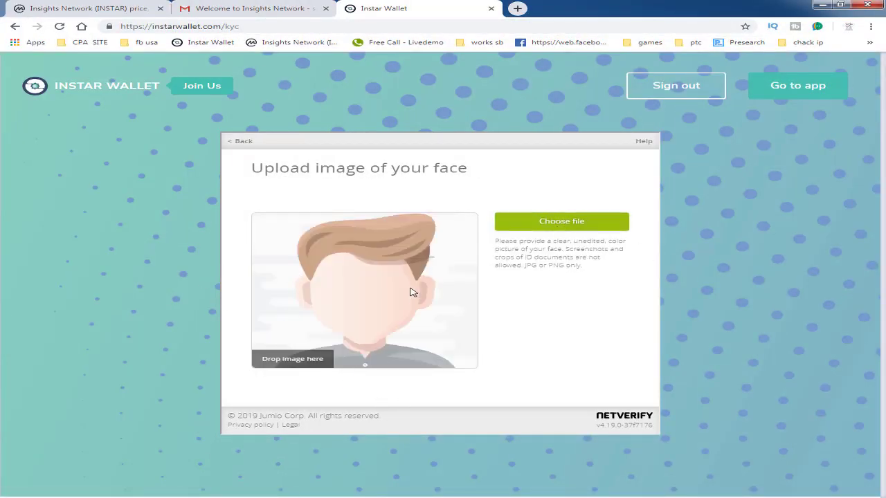
- Upload the face photo from the Desktop and submit all identity files
{"action": "left_click", "coordinate": [562, 222]}
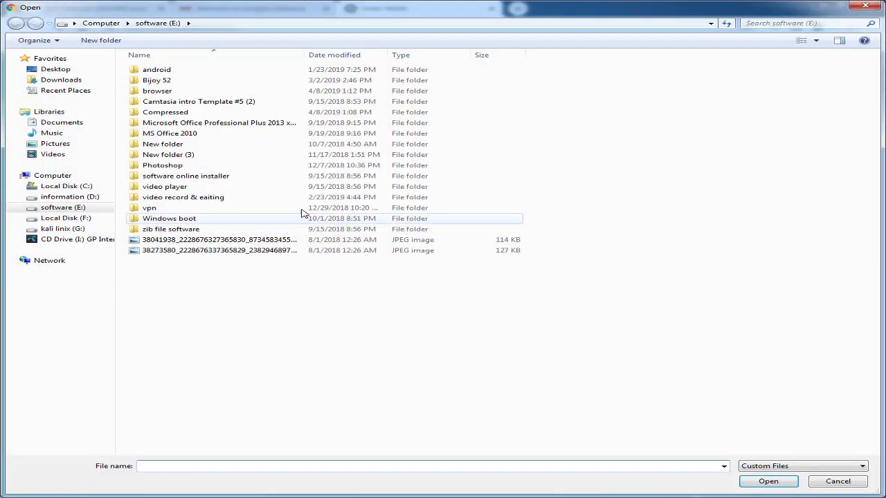
{"action": "left_click", "coordinate": [55, 70]}
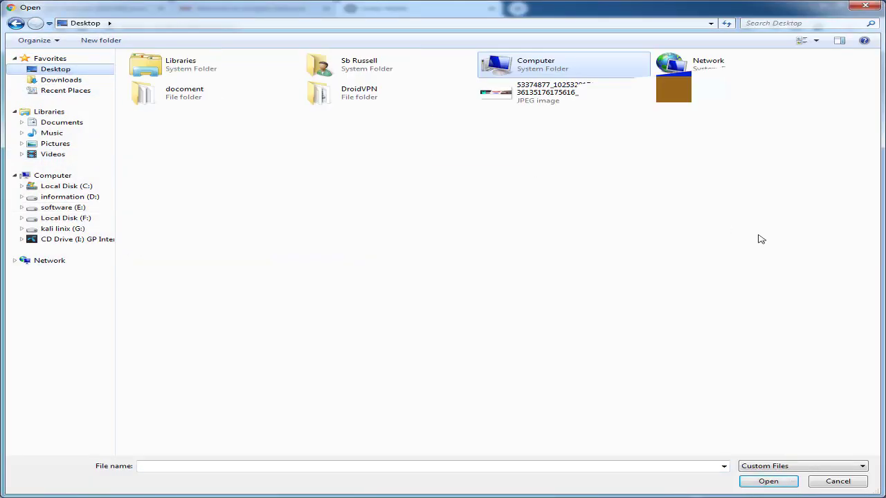
{"action": "double_click", "coordinate": [679, 90]}
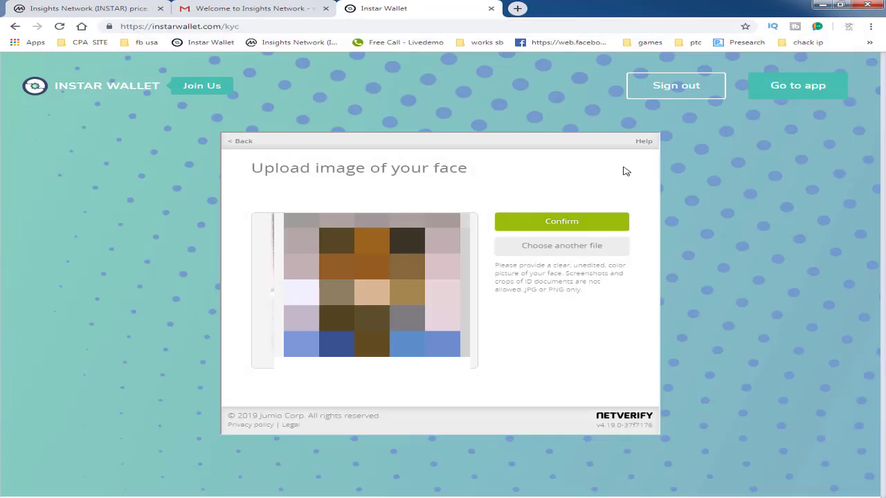
{"action": "left_click", "coordinate": [558, 227]}
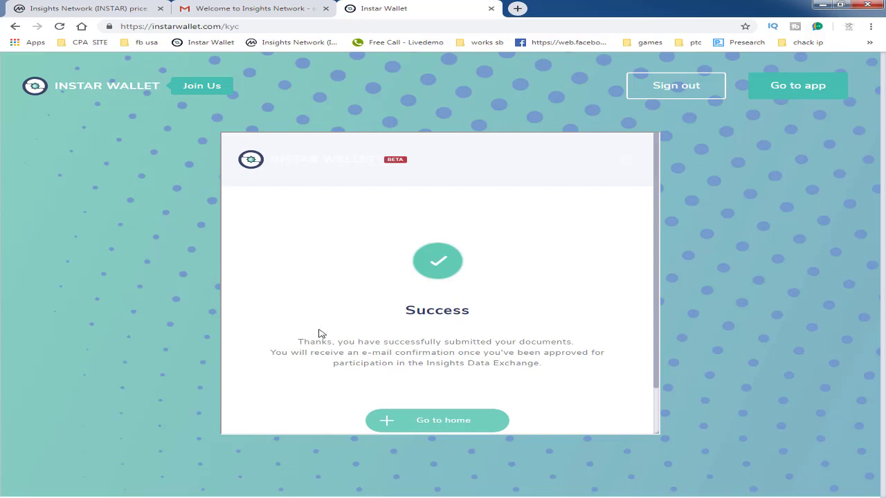
- Leave the KYC Success page via Go to home to reach the wallet dashboard
{"action": "left_click", "coordinate": [435, 430]}
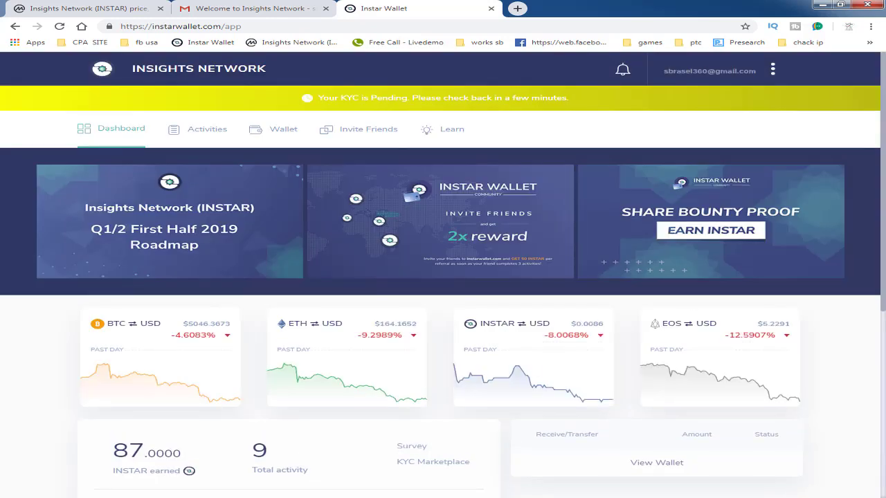
{"action": "left_click_drag", "start_coordinate": [884, 141], "coordinate": [884, 225]}
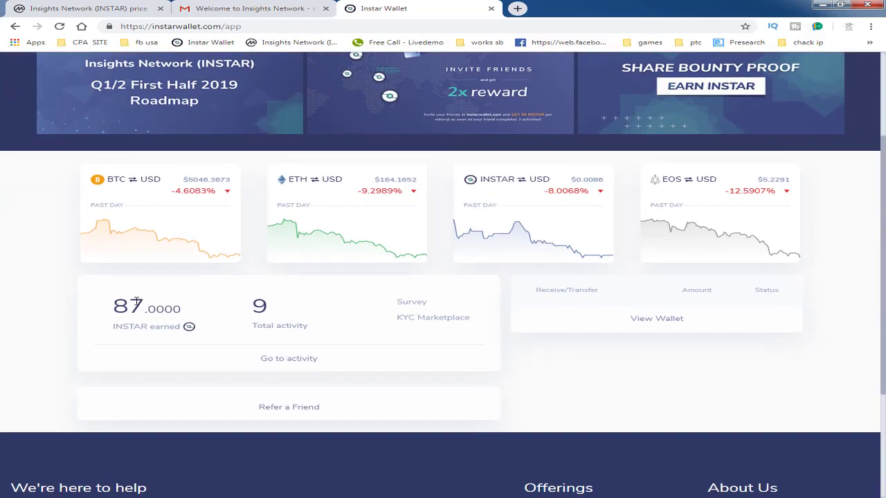
{"action": "left_click_drag", "start_coordinate": [144, 307], "coordinate": [168, 310]}
{"action": "left_click", "coordinate": [104, 316]}
{"action": "double_click", "coordinate": [141, 303]}
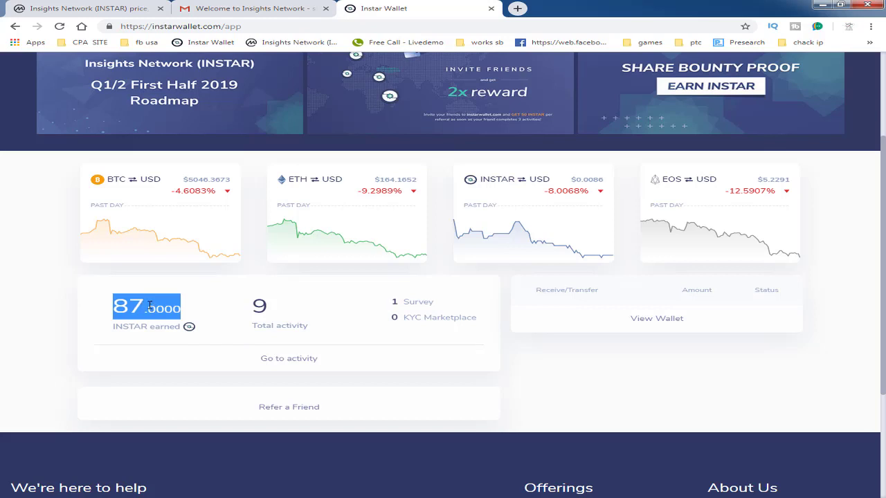
{"action": "left_click_drag", "start_coordinate": [284, 305], "coordinate": [242, 313]}
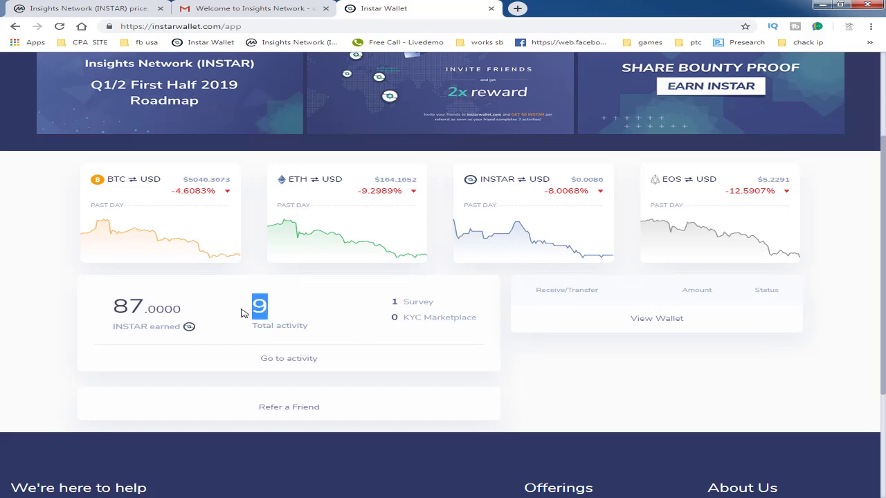
{"action": "double_click", "coordinate": [119, 310]}
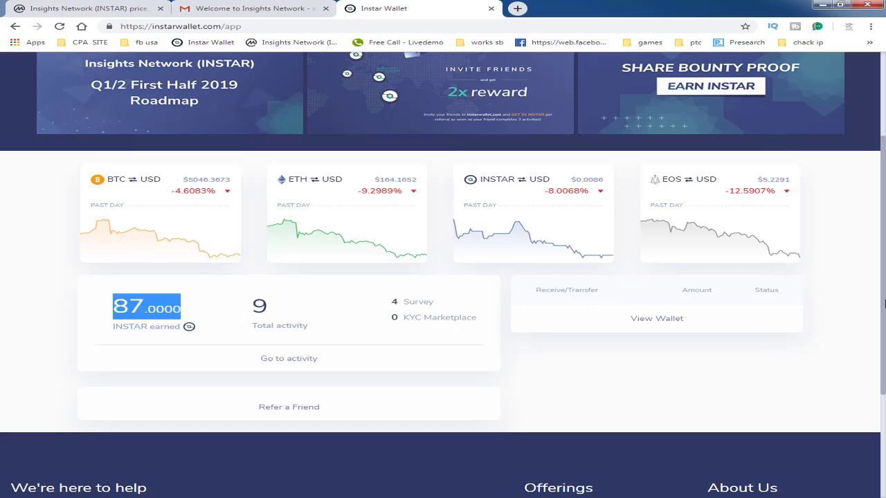
{"action": "scroll", "coordinate": [884, 302], "scroll_direction": "up", "scroll_amount": 2}
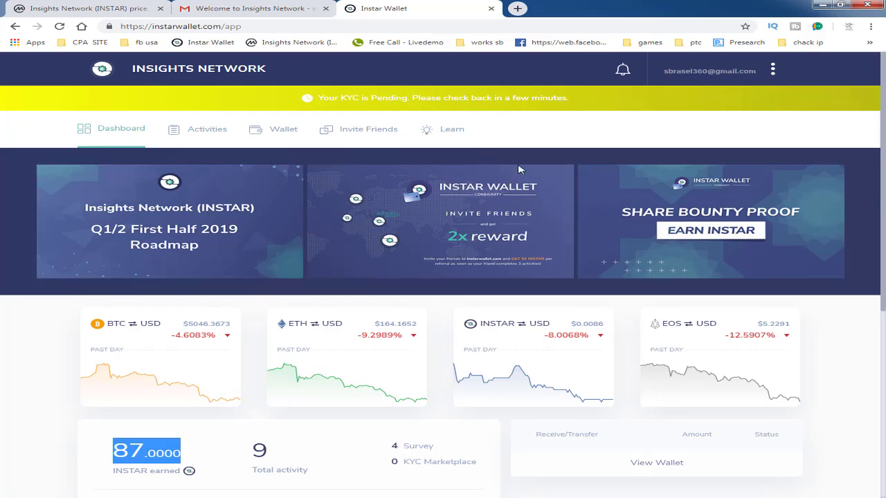
{"action": "scroll", "coordinate": [884, 179], "scroll_direction": "down", "scroll_amount": 4}
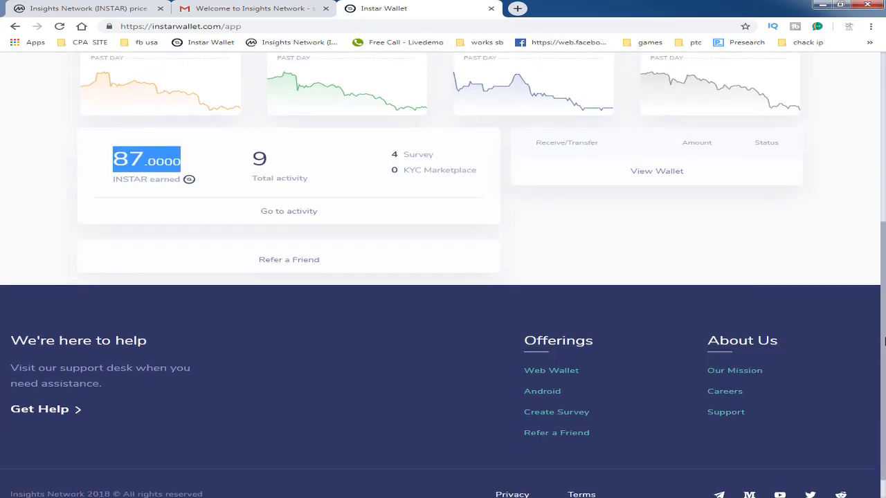
{"action": "scroll", "coordinate": [884, 180], "scroll_direction": "up", "scroll_amount": 4}
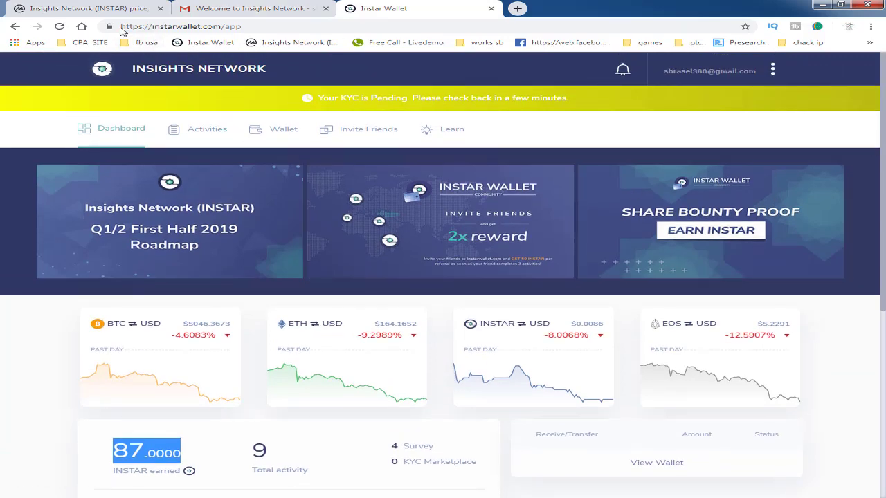
{"action": "left_click", "coordinate": [86, 8]}
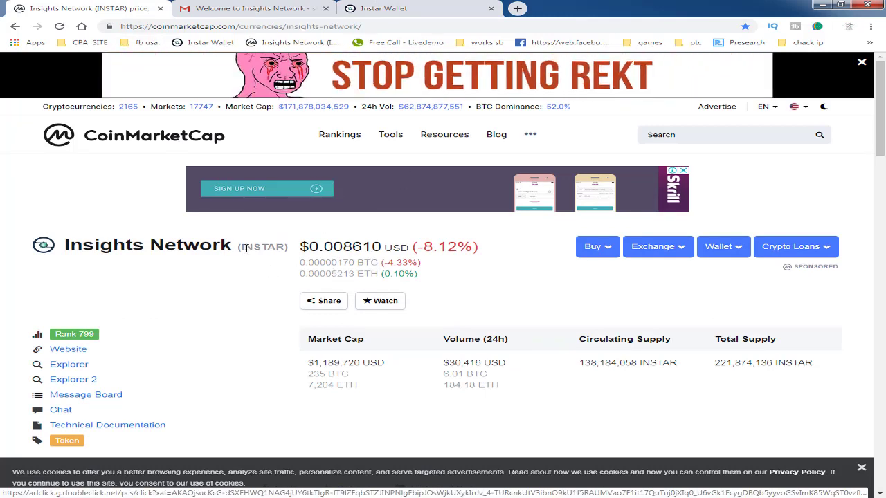
{"action": "left_click_drag", "start_coordinate": [298, 247], "coordinate": [355, 247]}
{"action": "left_click", "coordinate": [377, 247]}
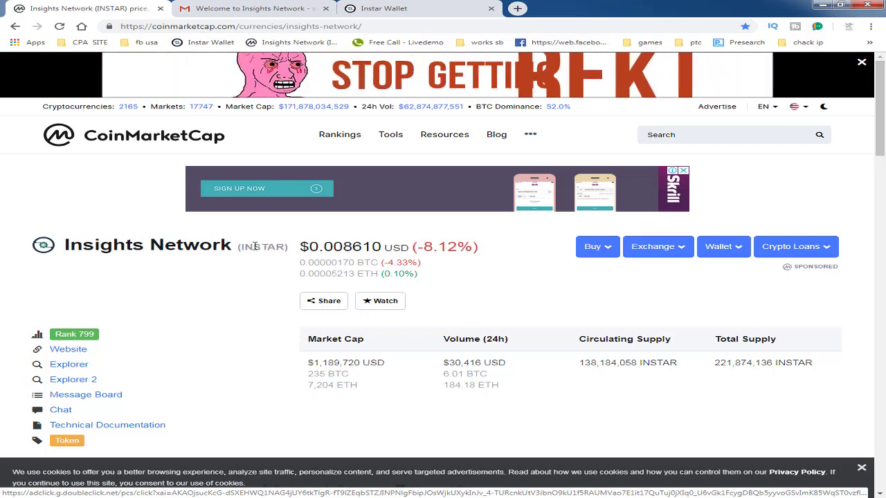
{"action": "triple_click", "coordinate": [378, 247]}
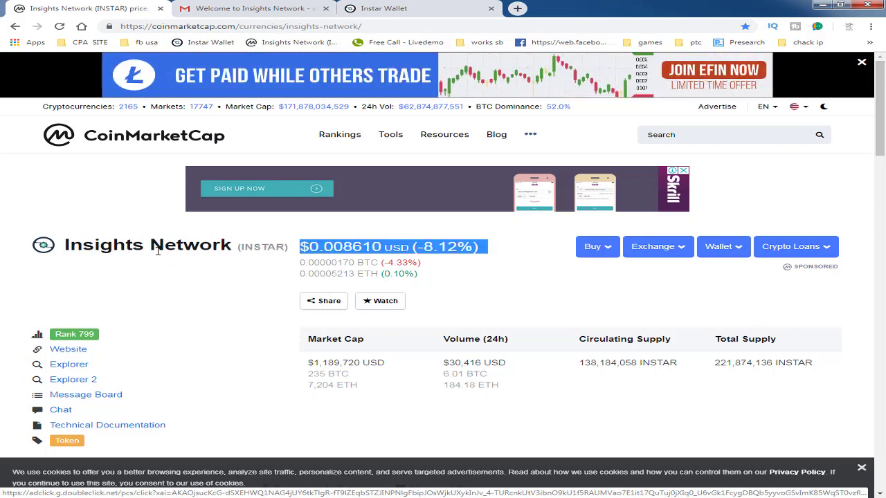
{"action": "left_click", "coordinate": [237, 247]}
{"action": "left_click_drag", "start_coordinate": [237, 246], "coordinate": [403, 248]}
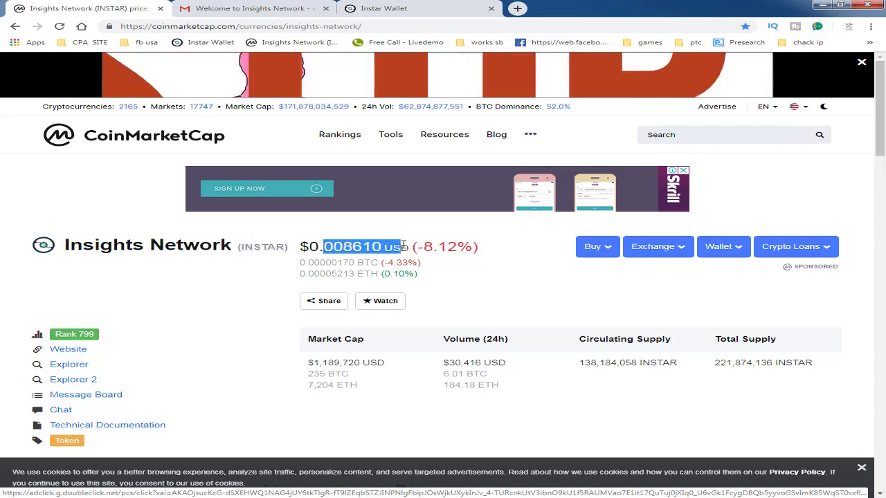
{"action": "left_click", "coordinate": [339, 259]}
{"action": "left_click_drag", "start_coordinate": [321, 247], "coordinate": [353, 247]}
{"action": "double_click", "coordinate": [311, 247]}
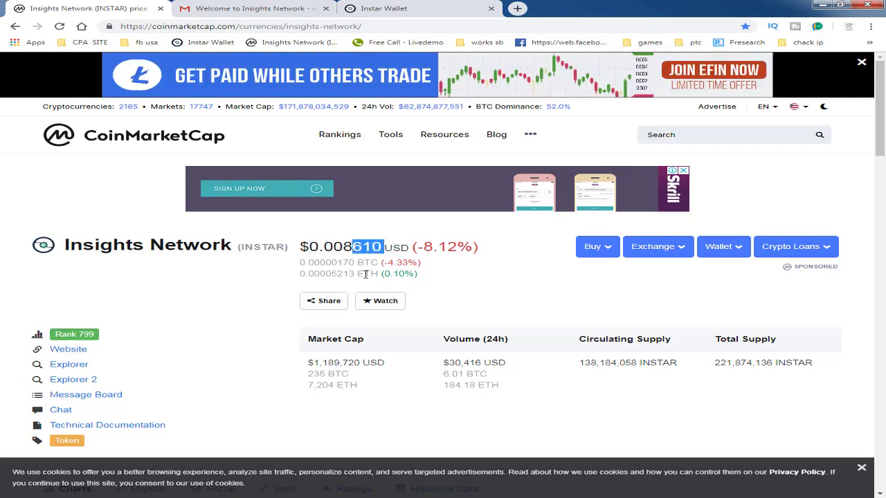
{"action": "left_click", "coordinate": [415, 8]}
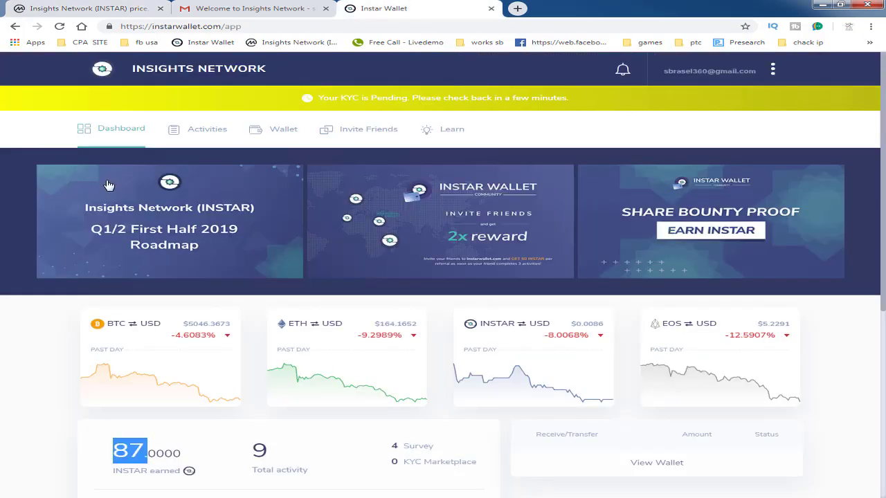
{"action": "left_click", "coordinate": [173, 456]}
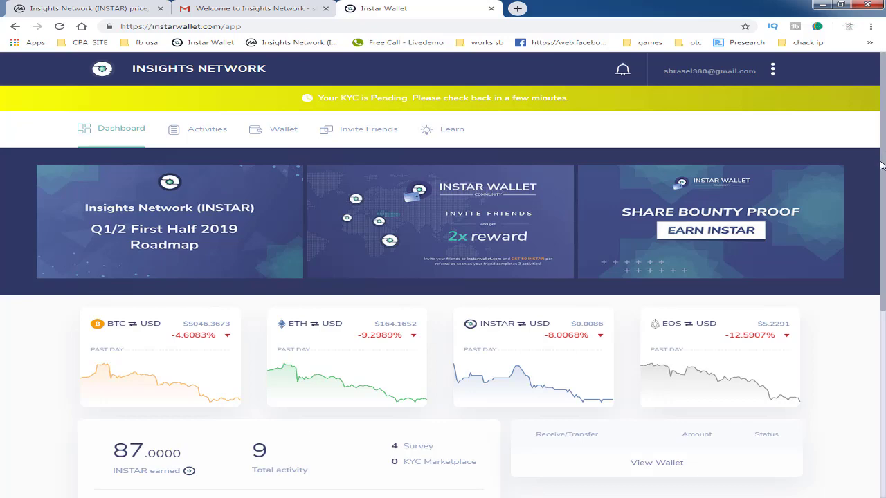
{"action": "scroll", "coordinate": [830, 190], "scroll_direction": "down", "scroll_amount": 1}
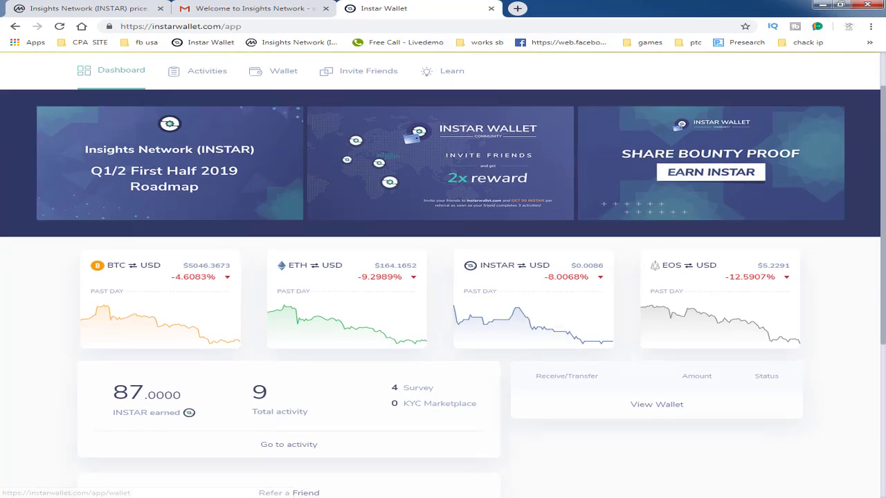
{"action": "scroll", "coordinate": [885, 178], "scroll_direction": "up", "scroll_amount": 1}
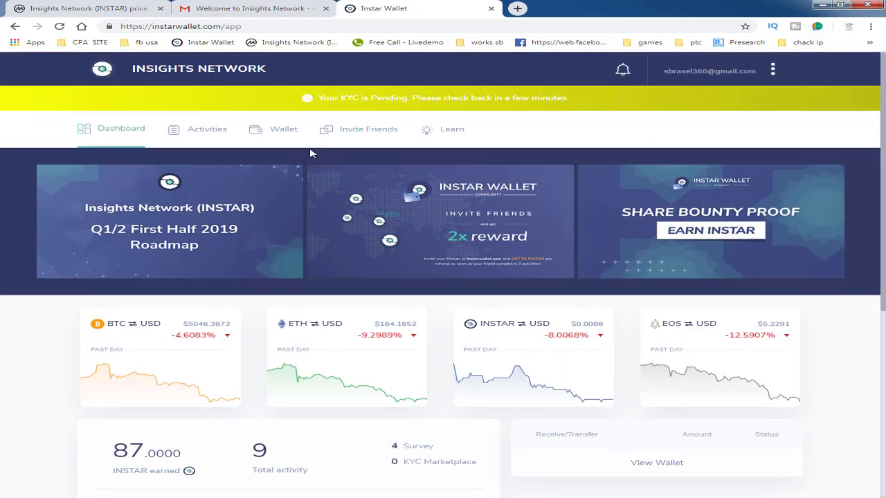
{"action": "left_click_drag", "start_coordinate": [400, 102], "coordinate": [593, 102]}
{"action": "left_click", "coordinate": [593, 102]}
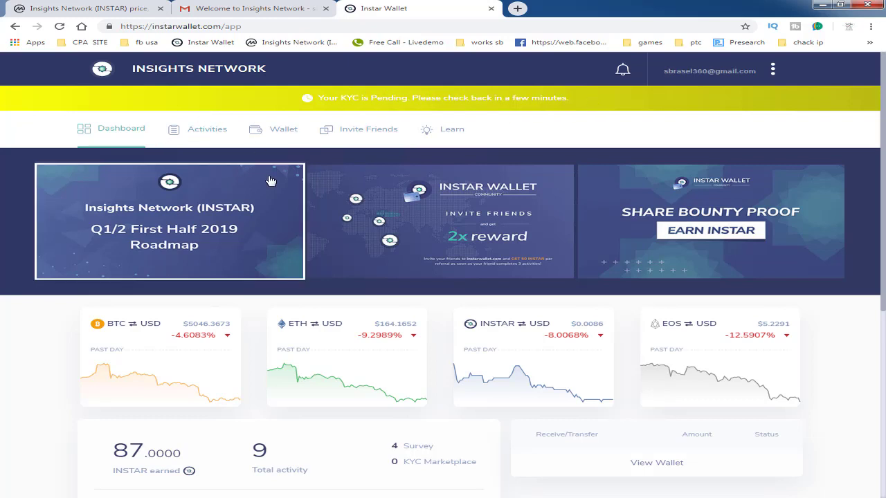
- Open Activities and scroll through the four surveys, from Wonders of The World to Favorite Fruit Poll
{"action": "left_click", "coordinate": [189, 132]}
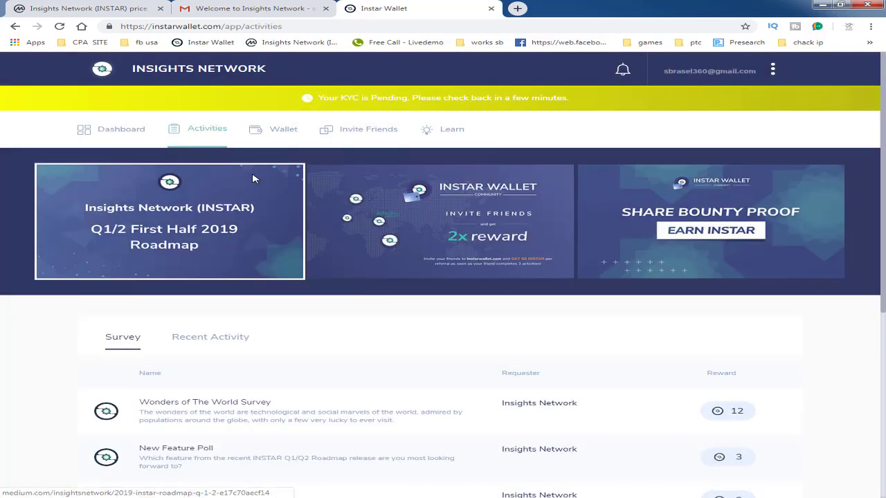
{"action": "scroll", "coordinate": [390, 353], "scroll_direction": "down", "scroll_amount": 3}
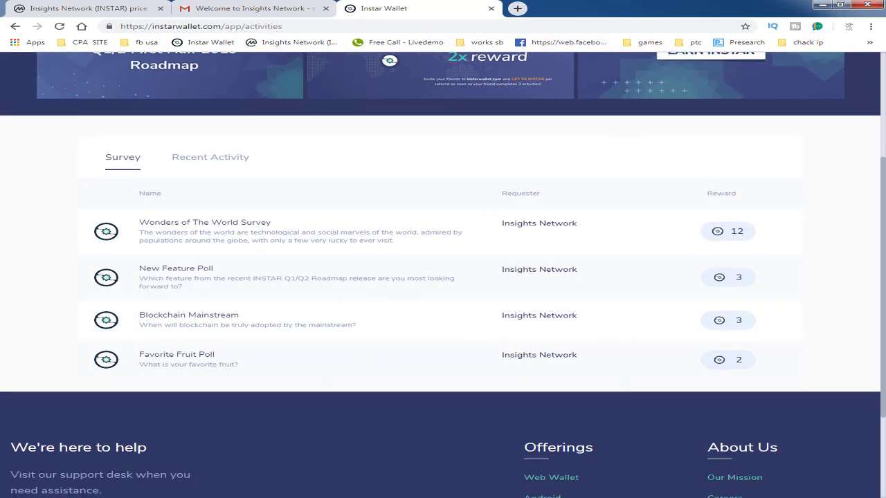
{"action": "mouse_move", "coordinate": [883, 306]}
{"action": "left_mouse_down"}
{"action": "mouse_move", "coordinate": [883, 200]}
{"action": "mouse_move", "coordinate": [884, 290]}
{"action": "left_mouse_up"}
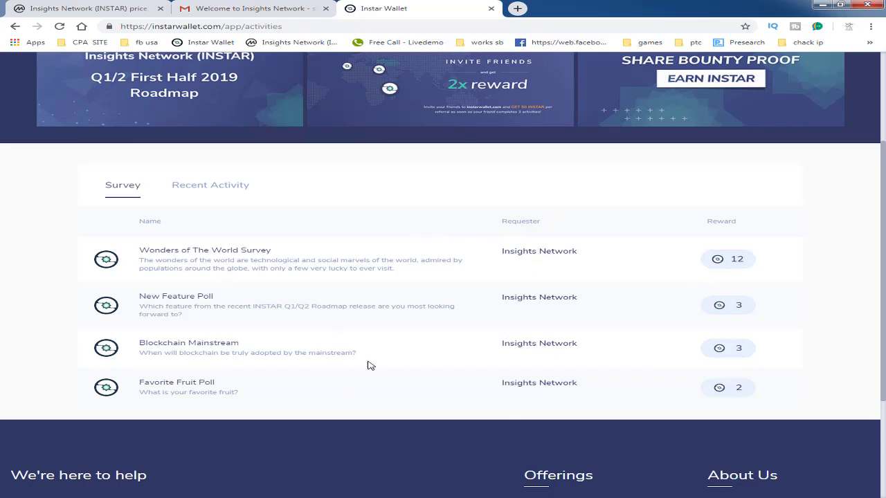
{"action": "left_click", "coordinate": [261, 253]}
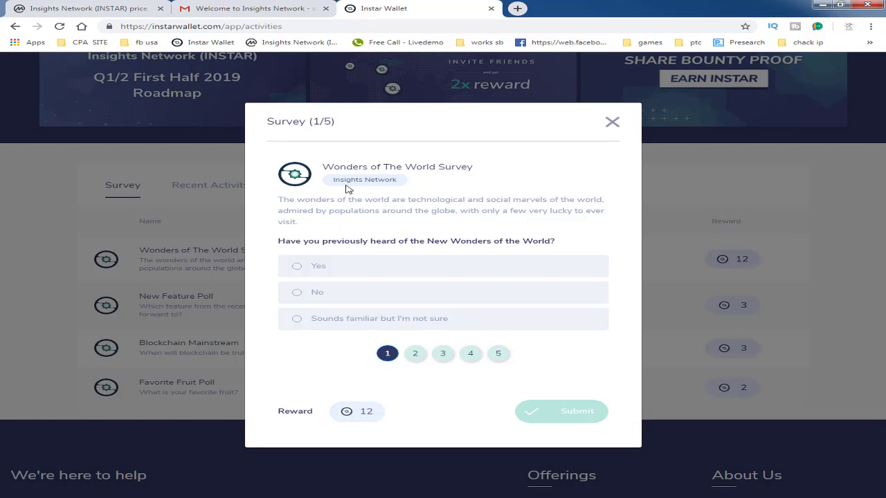
{"action": "left_click_drag", "start_coordinate": [278, 243], "coordinate": [563, 244]}
{"action": "left_click", "coordinate": [316, 268]}
{"action": "left_click", "coordinate": [418, 356]}
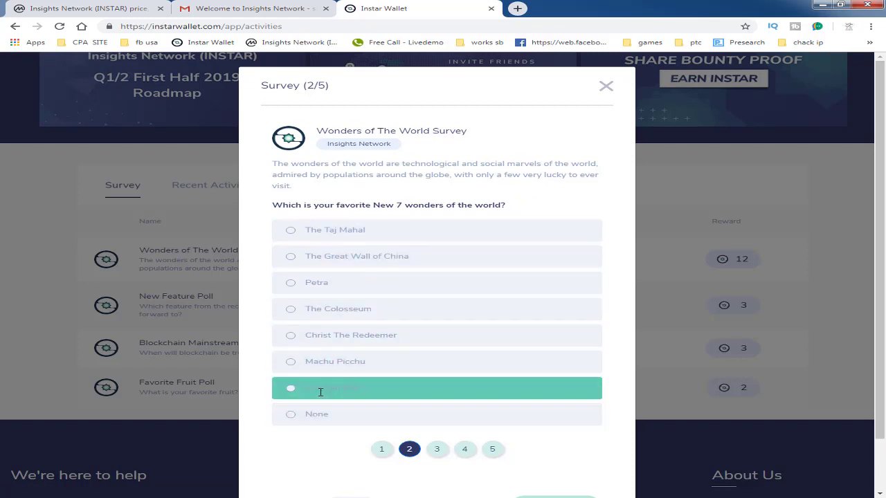
{"action": "left_click", "coordinate": [319, 246]}
{"action": "left_click", "coordinate": [320, 308]}
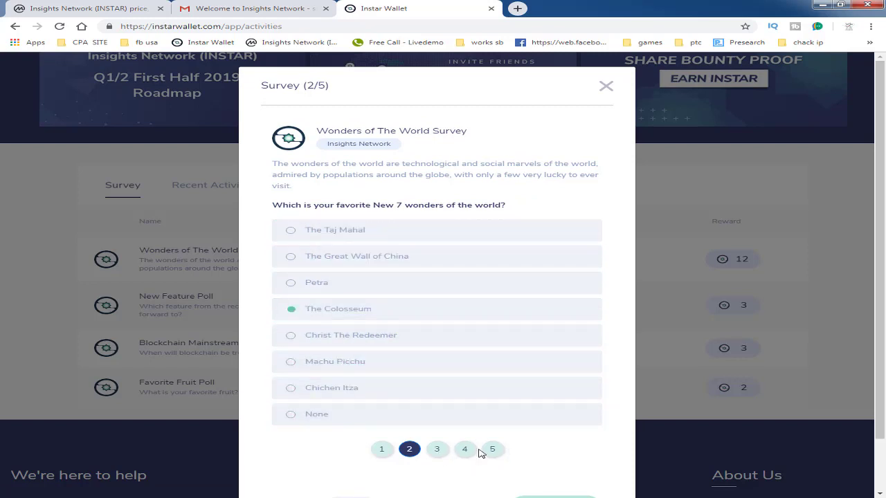
{"action": "left_click", "coordinate": [606, 88]}
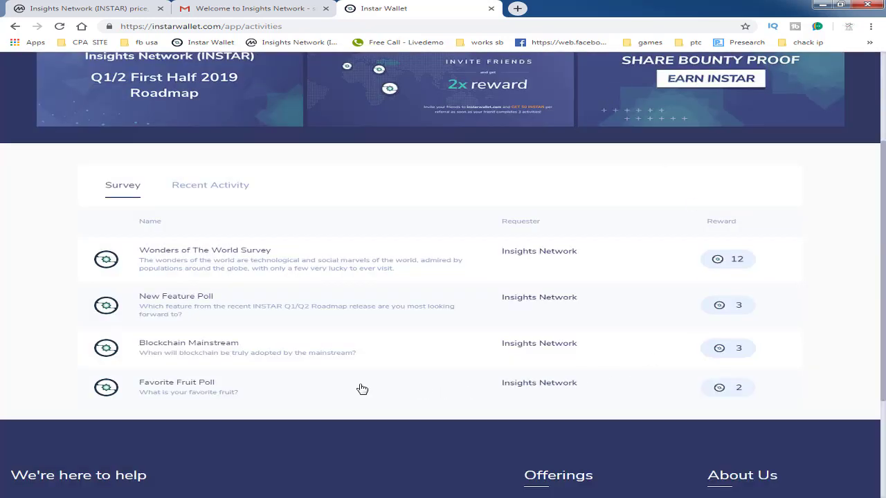
- Answer the Favorite Fruit Poll with pome fruits, submit and confirm, then dismiss the 2 INSTAR reward
{"action": "left_click", "coordinate": [216, 388]}
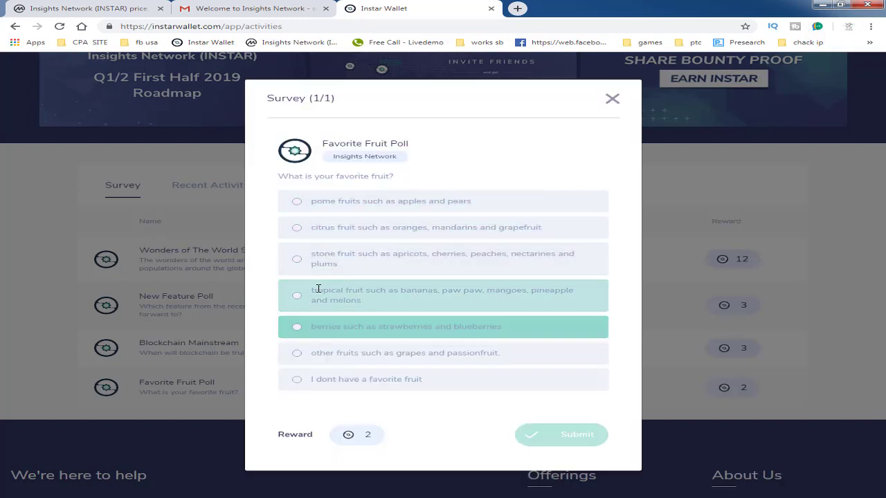
{"action": "left_click", "coordinate": [296, 200]}
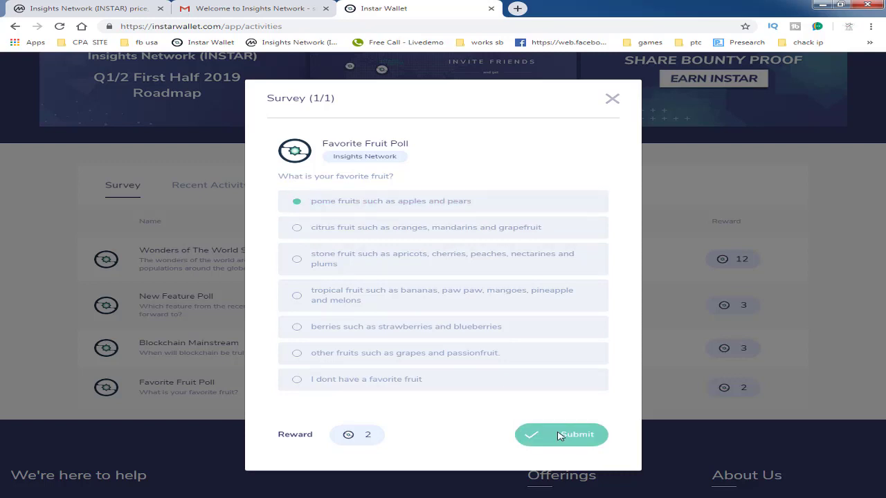
{"action": "left_click", "coordinate": [561, 436]}
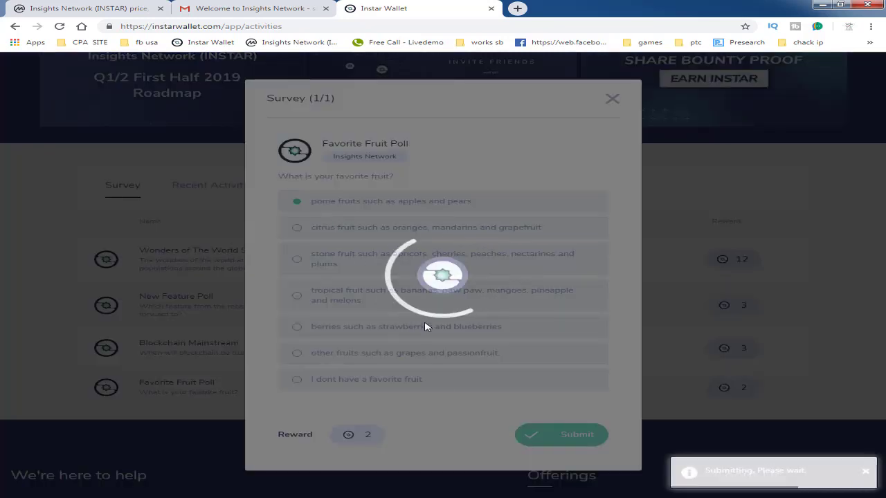
{"action": "left_click", "coordinate": [531, 326]}
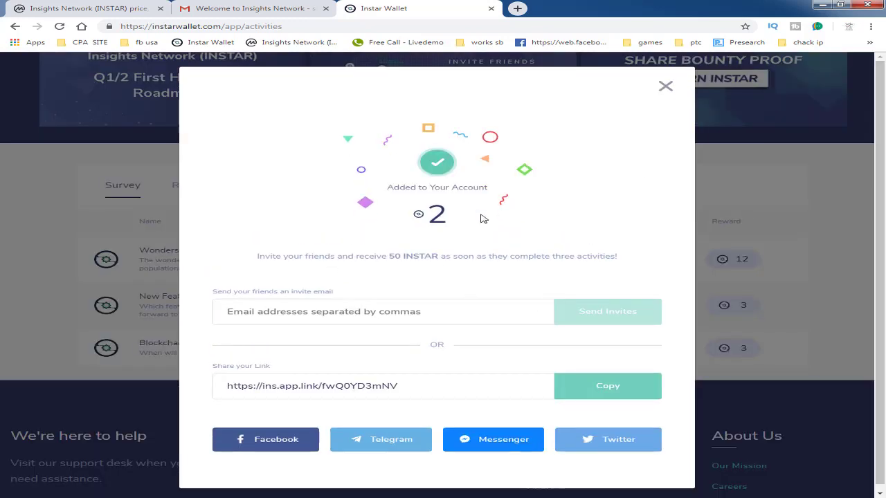
{"action": "left_click", "coordinate": [665, 86]}
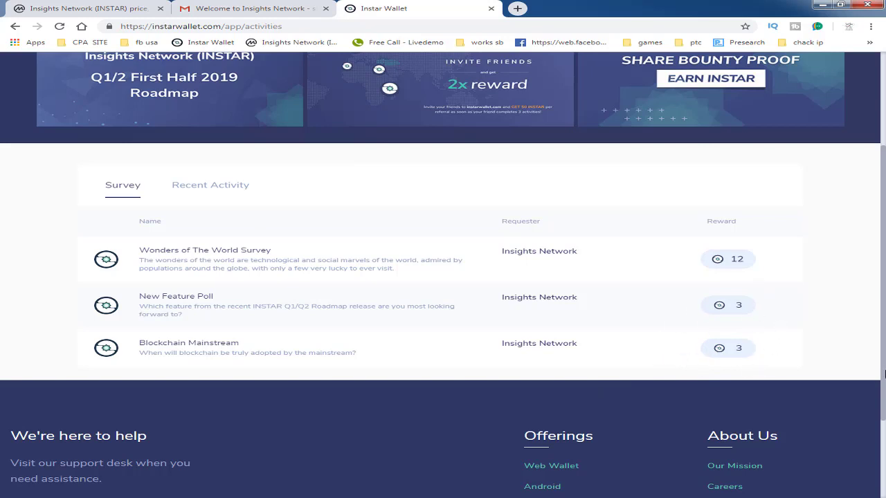
- On the dashboard, select and copy the 89.0000 INSTAR earned balance
{"action": "left_click_drag", "start_coordinate": [884, 374], "coordinate": [885, 310]}
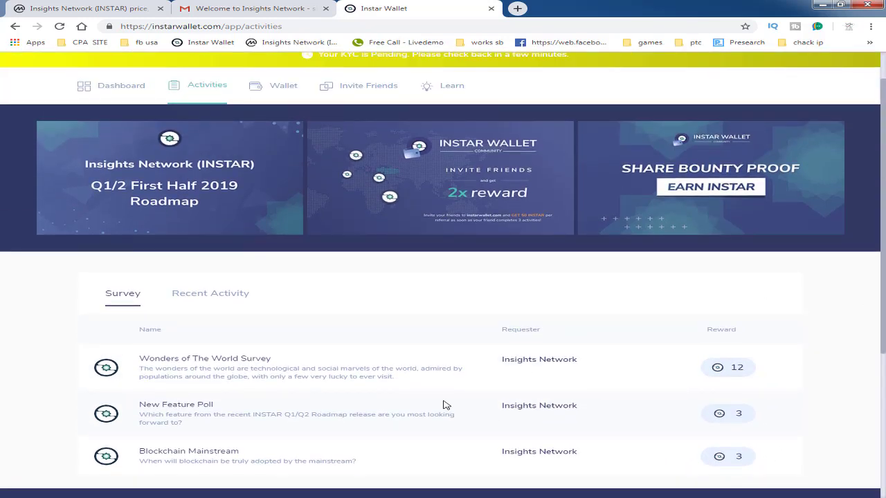
{"action": "left_click", "coordinate": [110, 81]}
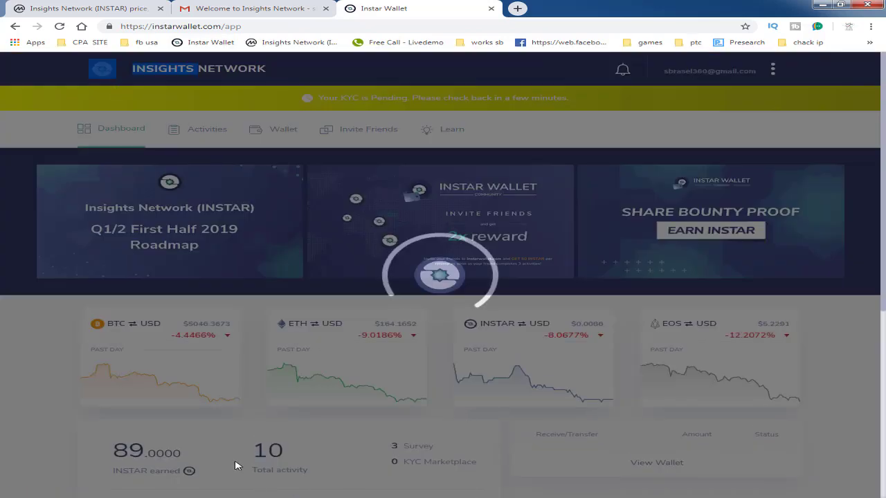
{"action": "scroll", "coordinate": [235, 460], "scroll_direction": "down", "scroll_amount": 1}
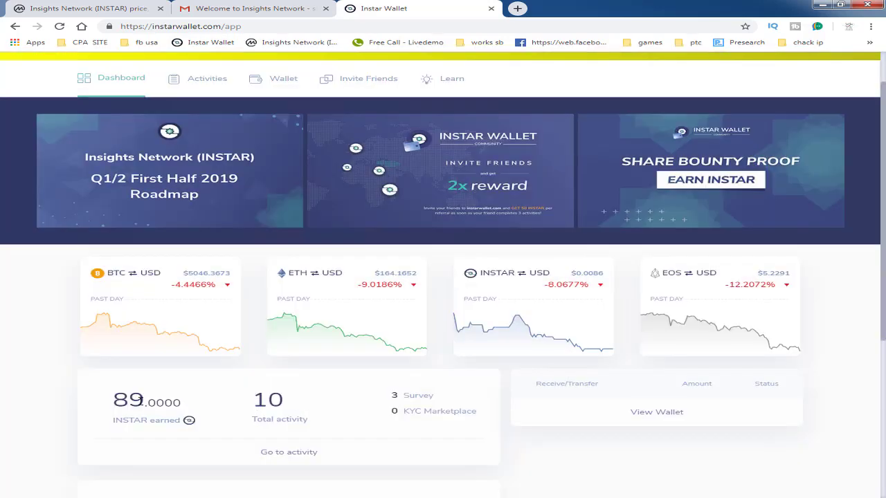
{"action": "left_click_drag", "start_coordinate": [108, 404], "coordinate": [168, 401]}
{"action": "left_click", "coordinate": [128, 400]}
{"action": "double_click", "coordinate": [116, 401]}
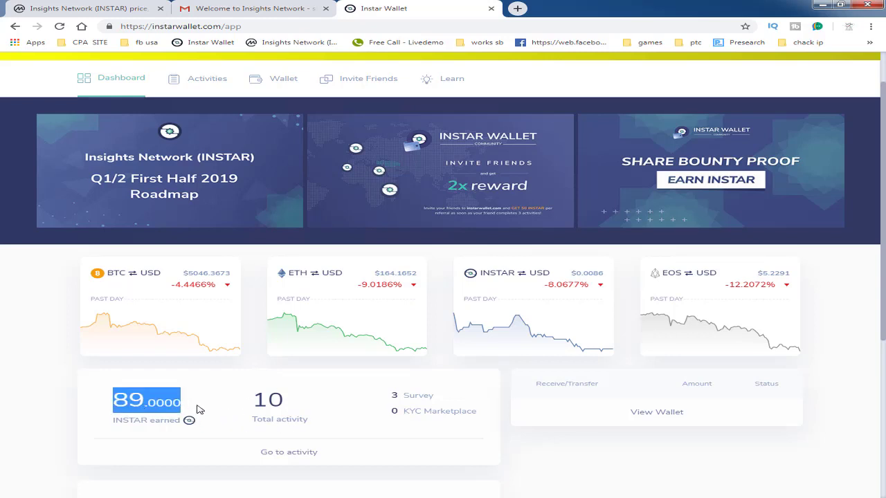
{"action": "right_click", "coordinate": [128, 399]}
{"action": "left_click", "coordinate": [165, 412]}
{"action": "left_click_drag", "start_coordinate": [145, 402], "coordinate": [113, 401]}
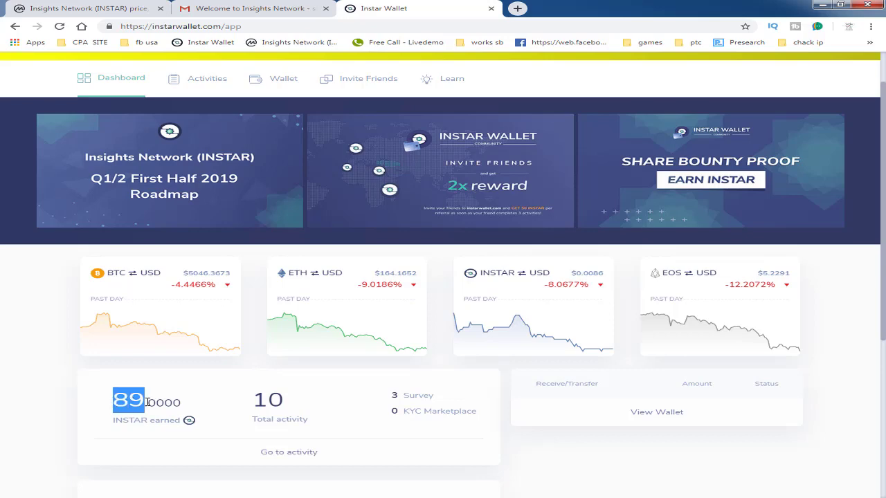
- Switch to CoinMarketCap's Insights Network page and select the $0.008610 INSTAR price
{"action": "left_click", "coordinate": [121, 7]}
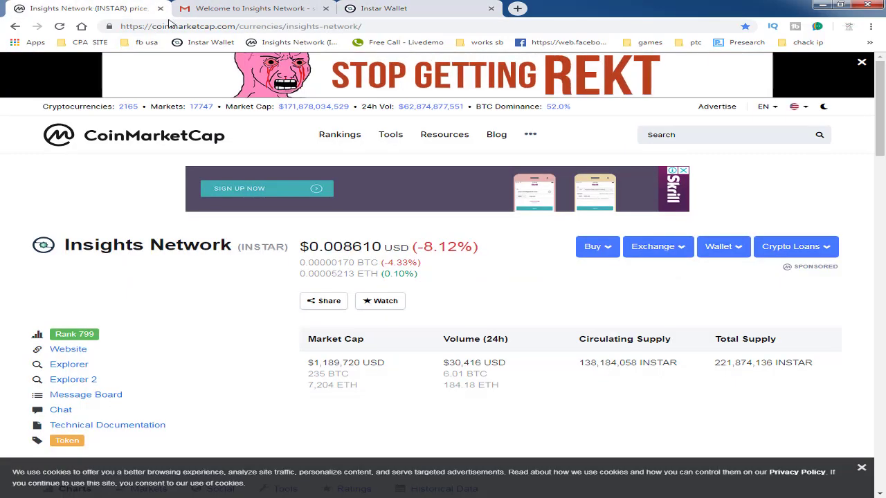
{"action": "left_click_drag", "start_coordinate": [299, 247], "coordinate": [400, 249]}
{"action": "double_click", "coordinate": [359, 247]}
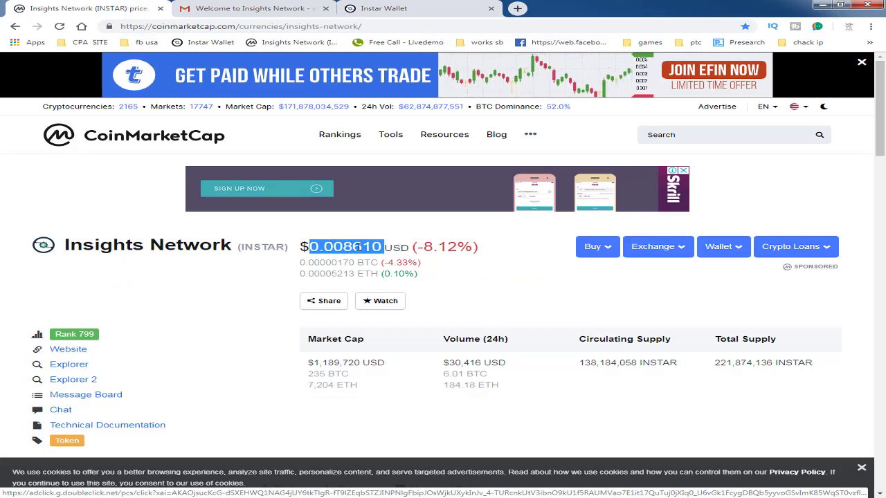
{"action": "left_click", "coordinate": [360, 247]}
{"action": "double_click", "coordinate": [346, 247]}
{"action": "triple_click", "coordinate": [335, 248]}
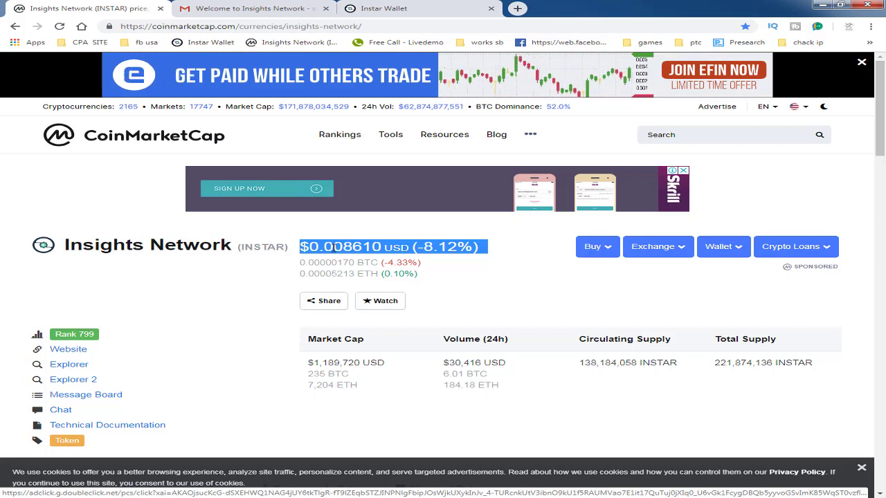
{"action": "left_click", "coordinate": [385, 248]}
{"action": "double_click", "coordinate": [373, 247]}
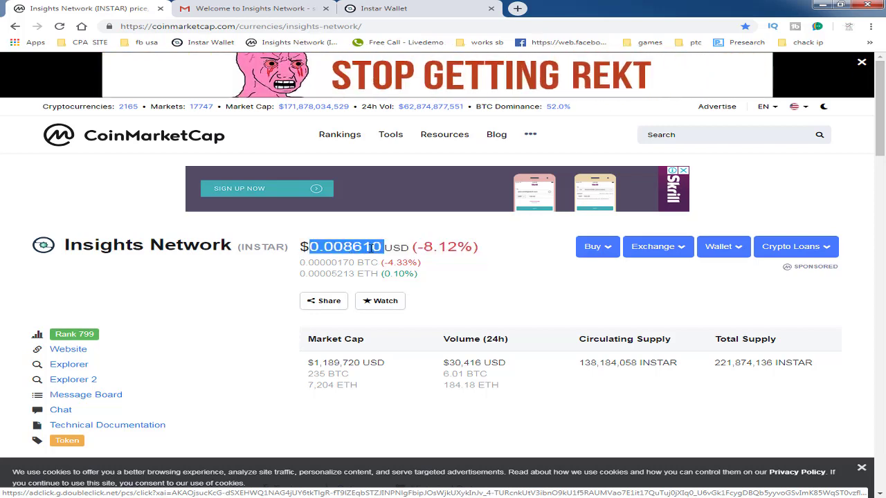
{"action": "left_click", "coordinate": [385, 247]}
{"action": "left_click_drag", "start_coordinate": [385, 248], "coordinate": [318, 247]}
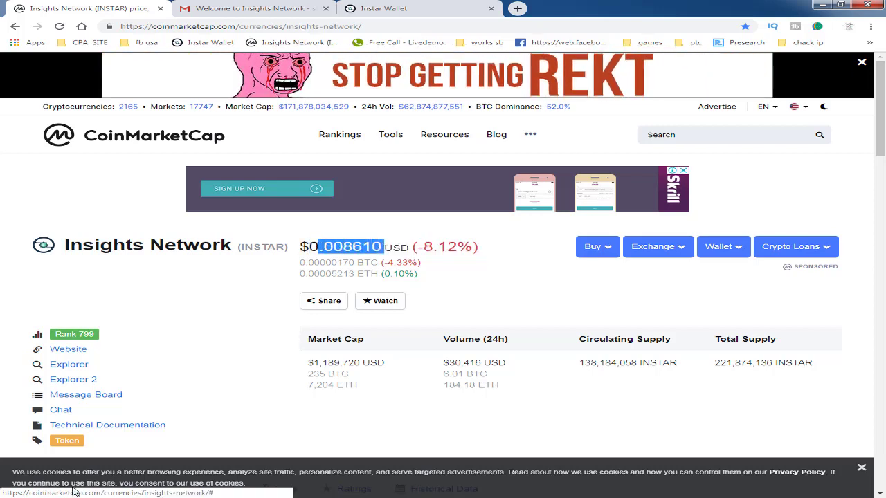
{"action": "left_click", "coordinate": [25, 491]}
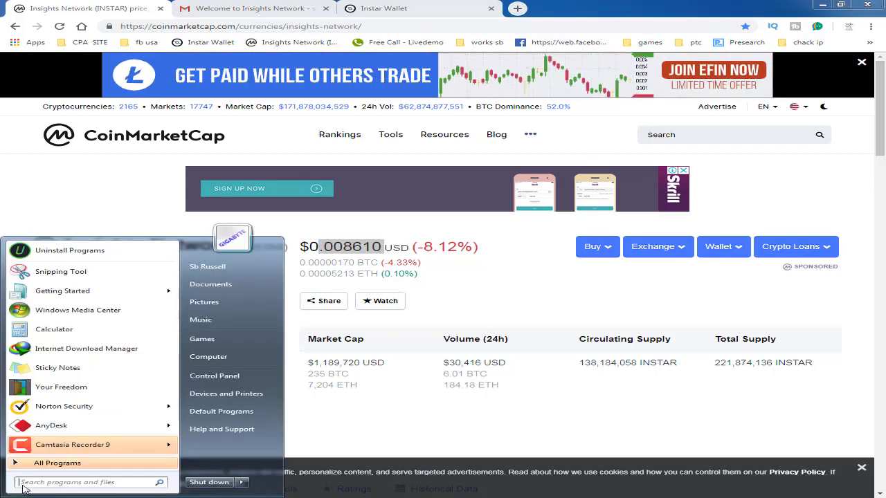
- Select and copy the INSTAR price 0.008610 from CoinMarketCap
{"action": "left_click", "coordinate": [386, 247]}
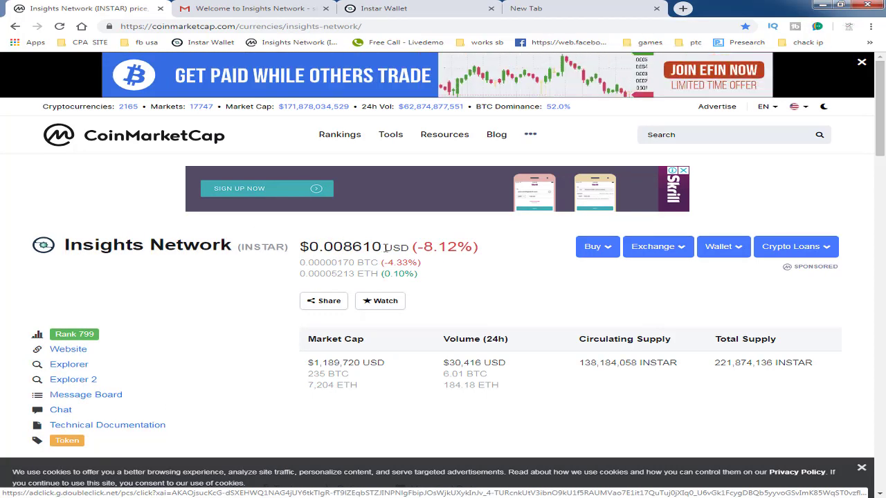
{"action": "left_click_drag", "start_coordinate": [386, 248], "coordinate": [308, 248]}
{"action": "left_click", "coordinate": [325, 249]}
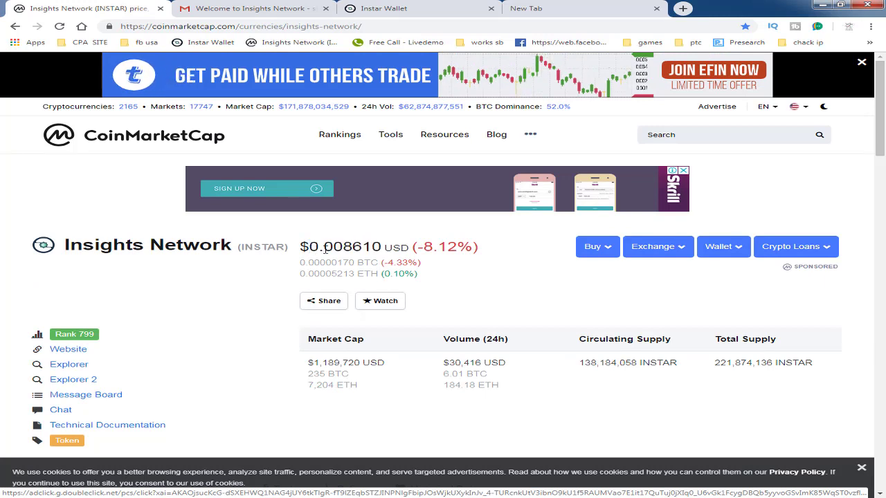
{"action": "left_click_drag", "start_coordinate": [385, 247], "coordinate": [313, 249]}
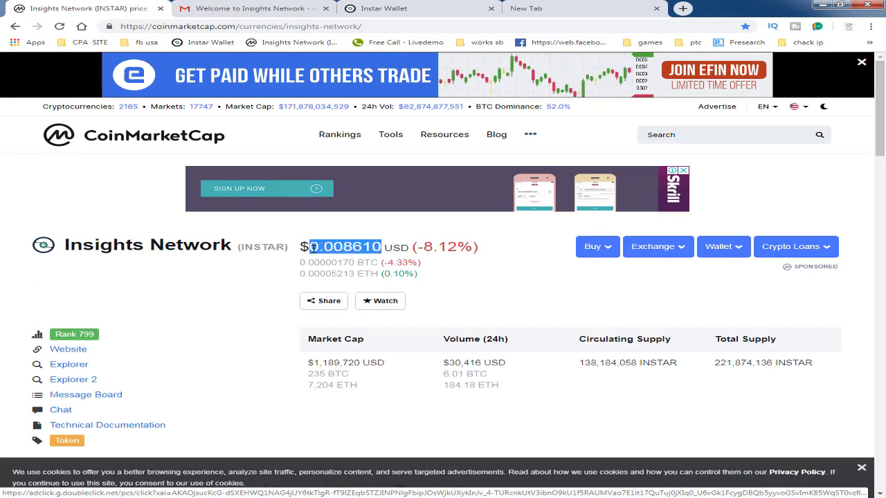
{"action": "left_click", "coordinate": [312, 249]}
{"action": "left_click_drag", "start_coordinate": [385, 248], "coordinate": [311, 248]}
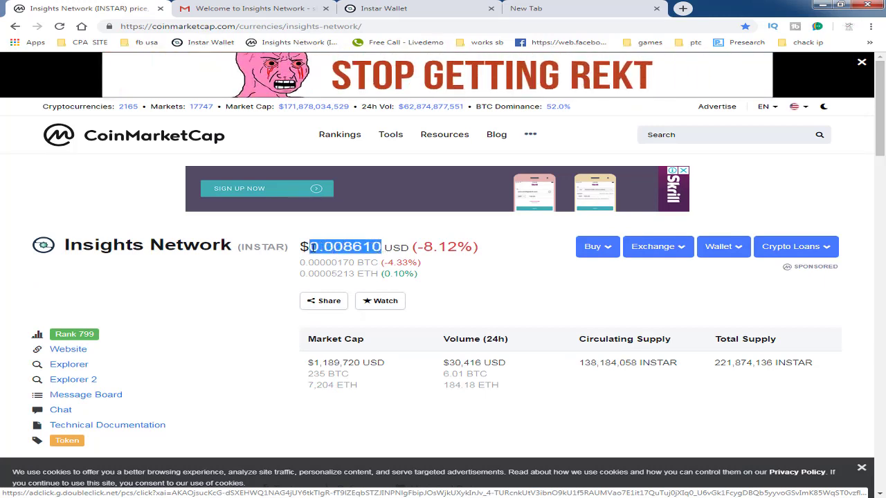
{"action": "right_click", "coordinate": [343, 247]}
{"action": "left_click", "coordinate": [378, 252]}
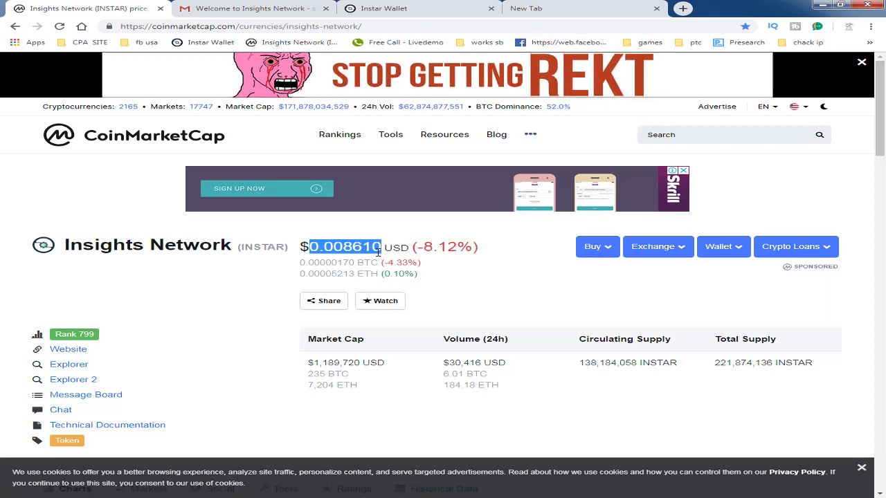
- Close the Calculator holding 68.19981 and reopen a blank one from the Start menu
{"action": "key", "text": "alt+Tab"}
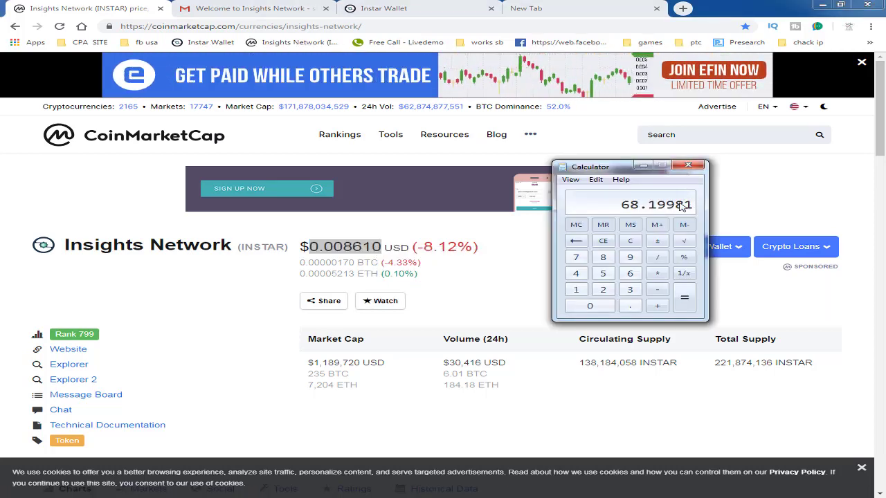
{"action": "left_click", "coordinate": [688, 165]}
{"action": "key", "text": "super"}
{"action": "left_click", "coordinate": [55, 287]}
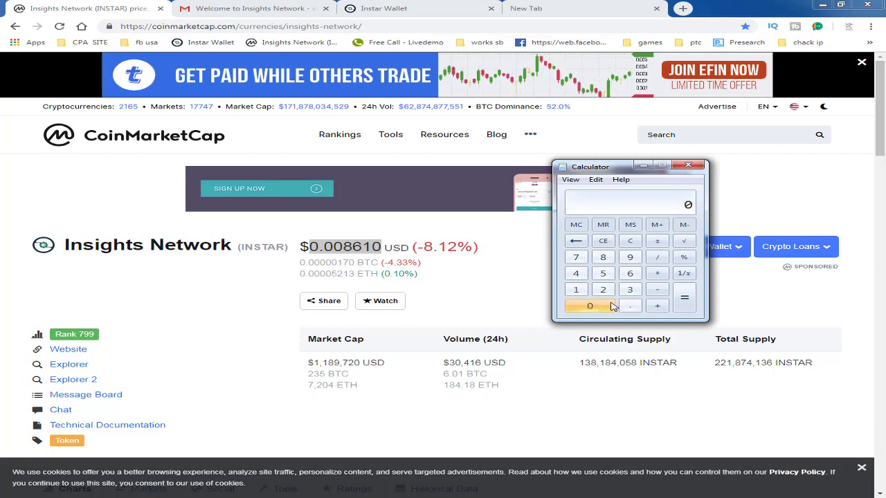
- Key 0.008610 into Calculator and choose an operator to apply
{"action": "left_click", "coordinate": [632, 309]}
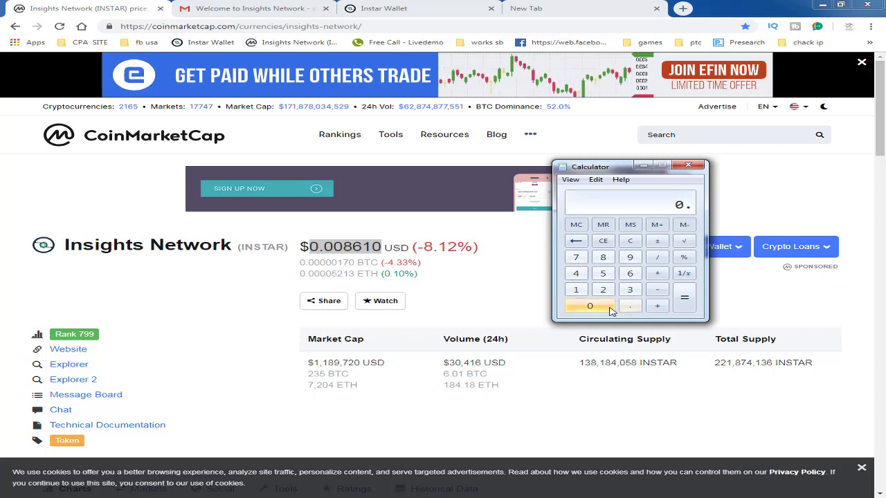
{"action": "left_click", "coordinate": [609, 309]}
{"action": "left_click", "coordinate": [606, 309]}
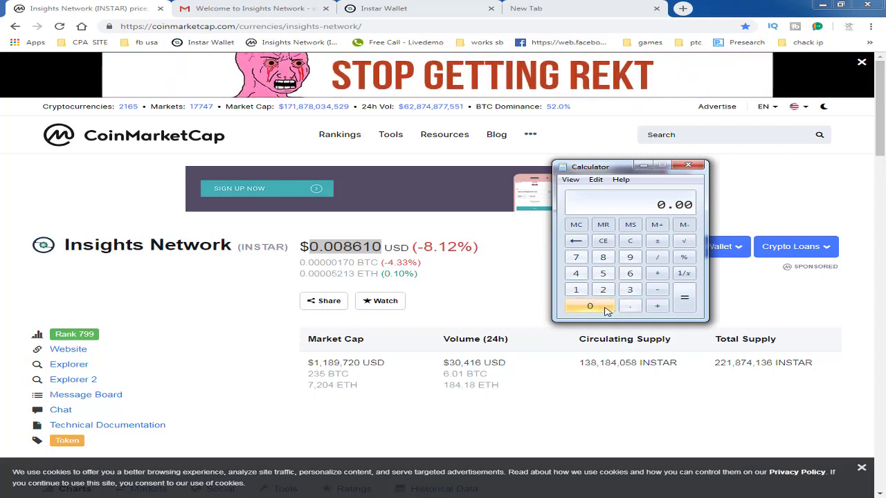
{"action": "left_click", "coordinate": [603, 257]}
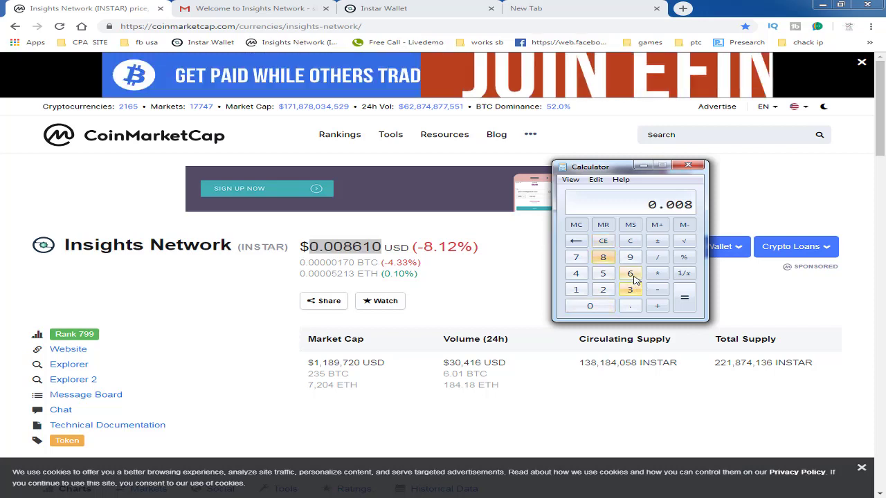
{"action": "left_click", "coordinate": [631, 275]}
{"action": "left_click", "coordinate": [575, 289]}
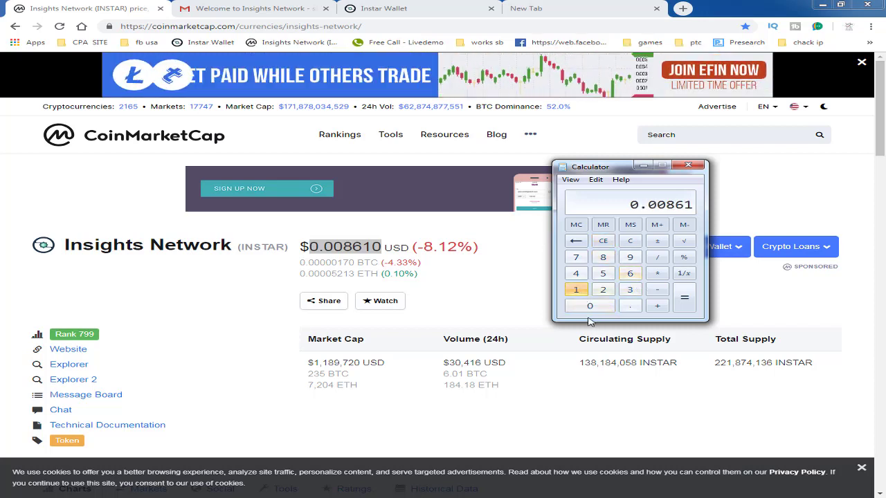
{"action": "left_click", "coordinate": [590, 307]}
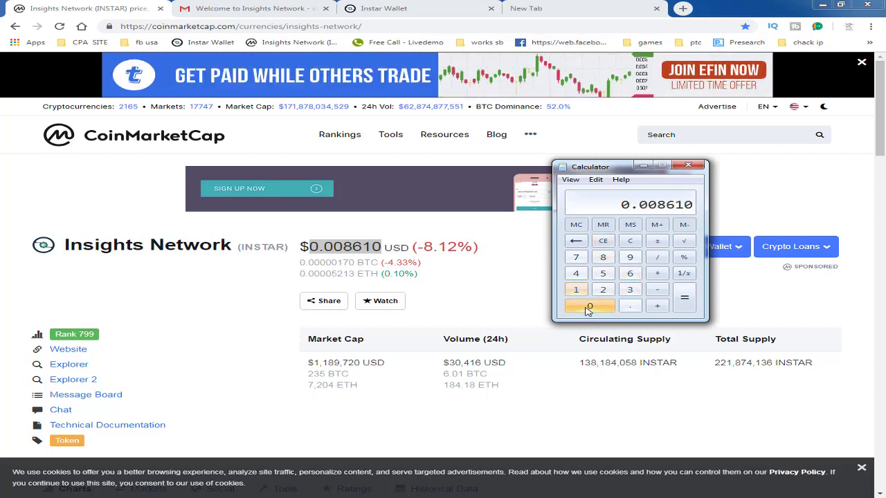
{"action": "left_click", "coordinate": [661, 296]}
{"action": "left_click", "coordinate": [256, 9]}
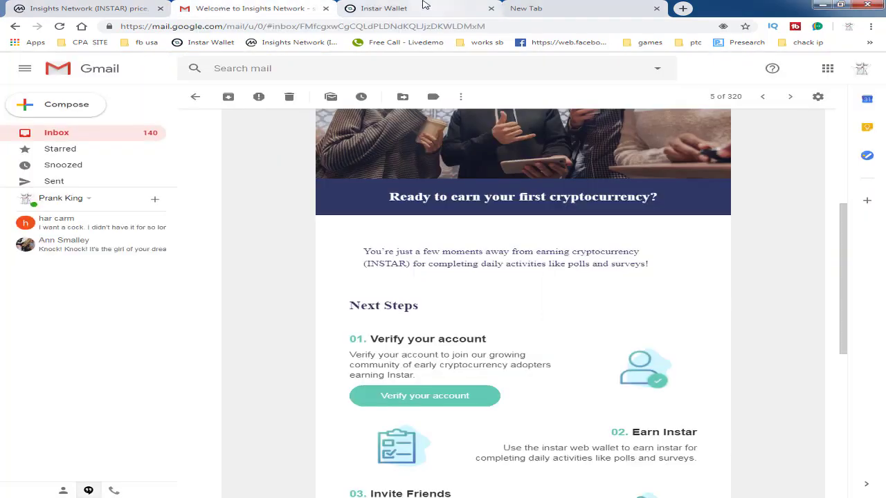
- Reselect the 89 INSTAR balance on the Instar Wallet dashboard
{"action": "left_click", "coordinate": [424, 9]}
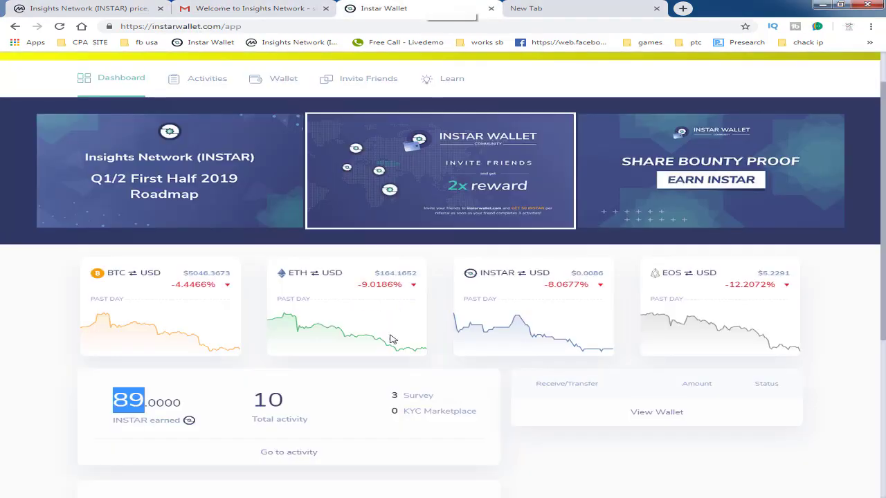
{"action": "left_click", "coordinate": [148, 399]}
{"action": "left_click_drag", "start_coordinate": [113, 399], "coordinate": [145, 399]}
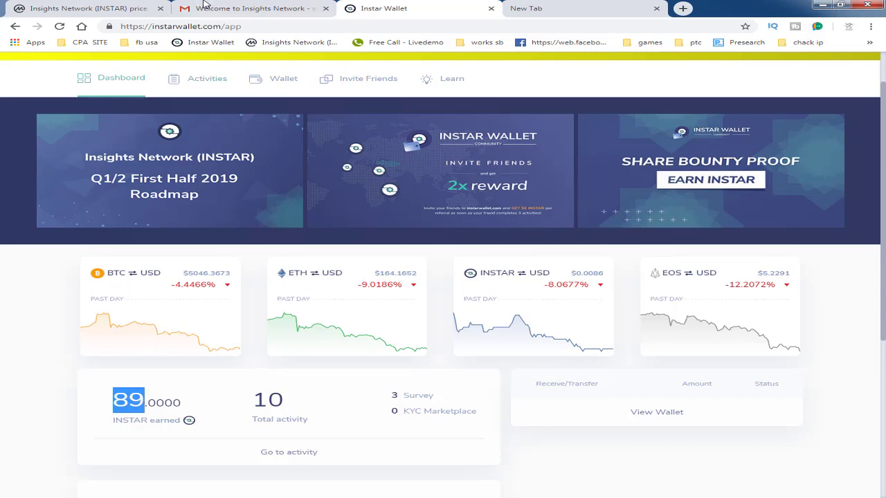
- Multiply 0.00861 by 89 in Calculator and copy the 0.76629 result
{"action": "key", "text": "alt+Tab"}
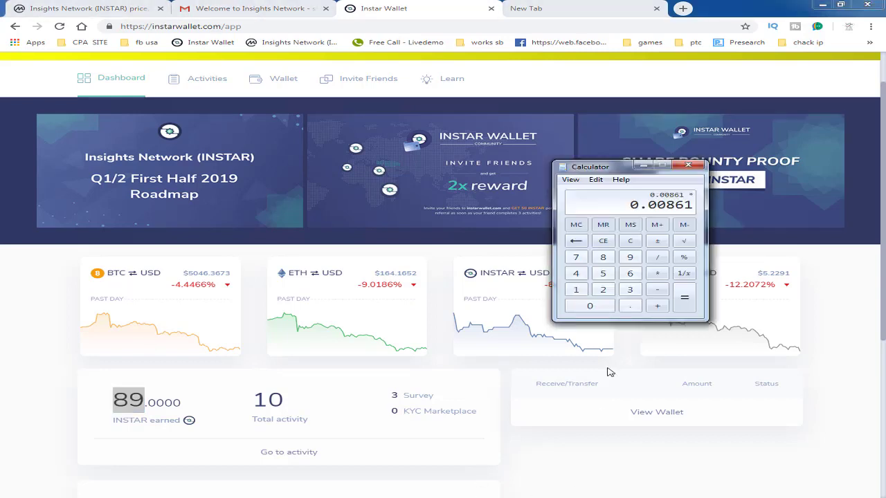
{"action": "left_click", "coordinate": [603, 258]}
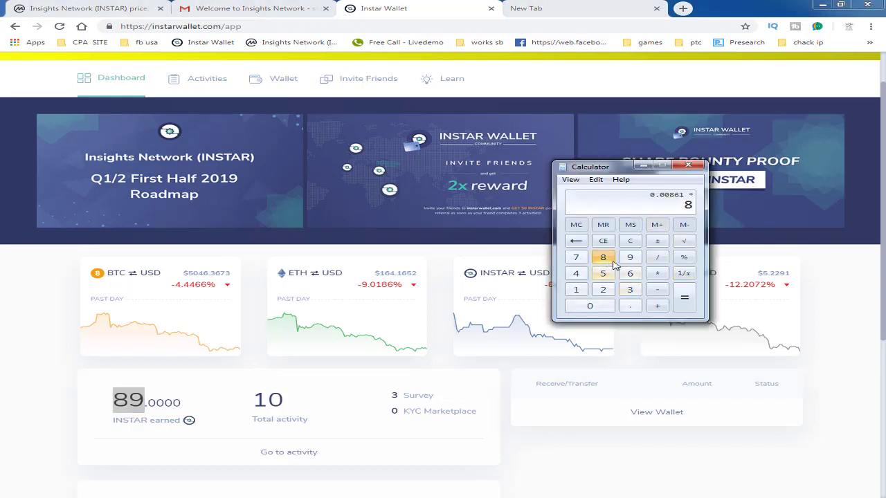
{"action": "left_click", "coordinate": [630, 257]}
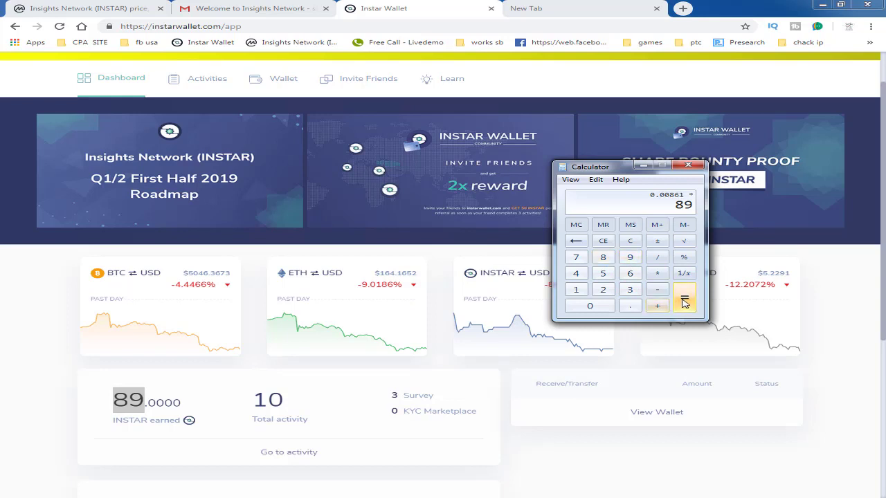
{"action": "left_click", "coordinate": [684, 302]}
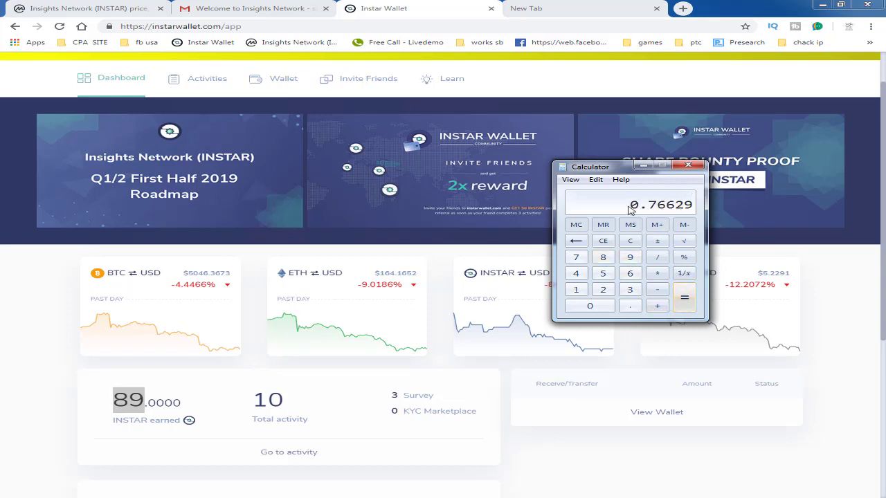
{"action": "right_click", "coordinate": [682, 211]}
{"action": "left_click", "coordinate": [699, 214]}
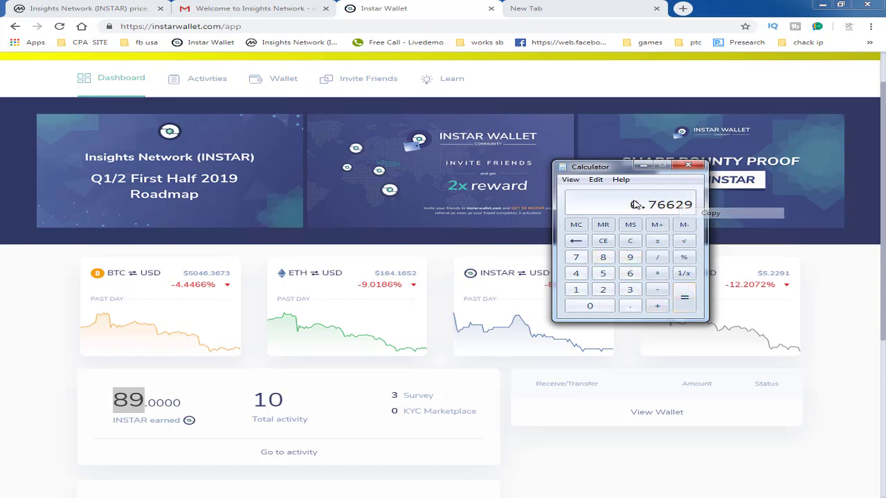
- Search Google for 'usd to tk' in the new tab
{"action": "left_click", "coordinate": [547, 8]}
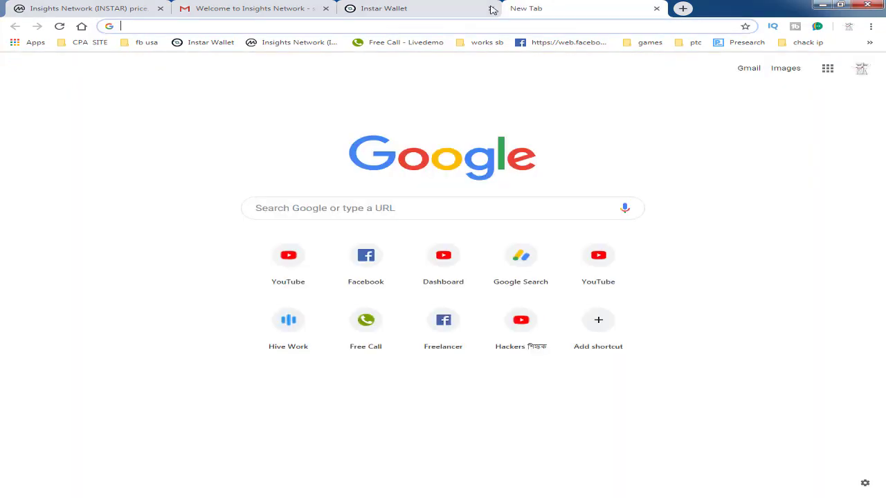
{"action": "left_click", "coordinate": [142, 27]}
{"action": "type", "text": "usd"}
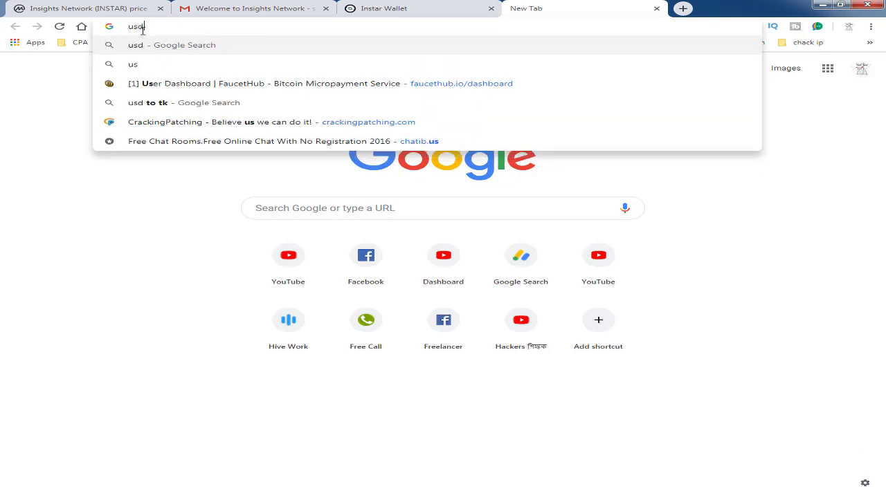
{"action": "type", "text": " to tk"}
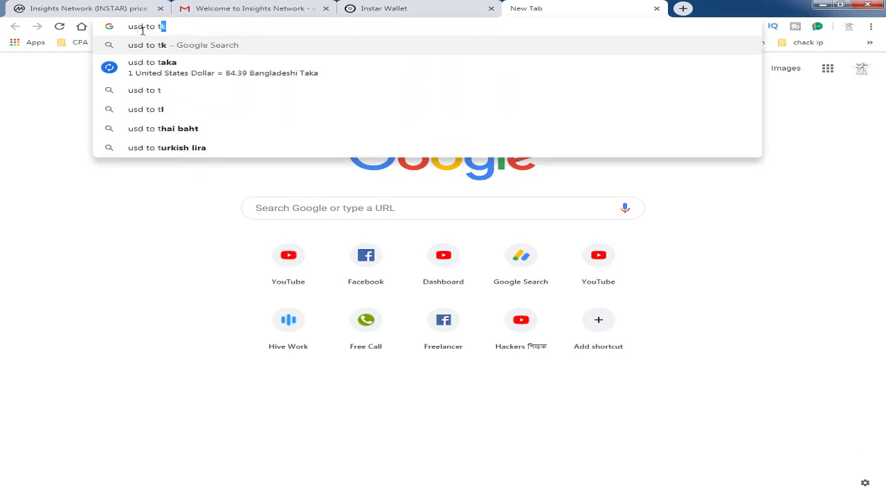
{"action": "key", "text": "Return"}
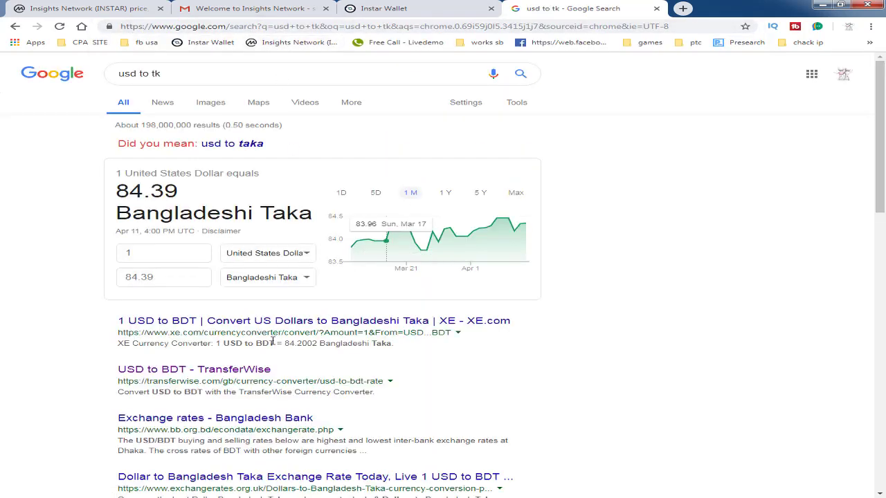
- Convert 0.76629 USD to 64.67 Taka, copy the Taka amount, and close the tab
{"action": "left_click", "coordinate": [152, 256]}
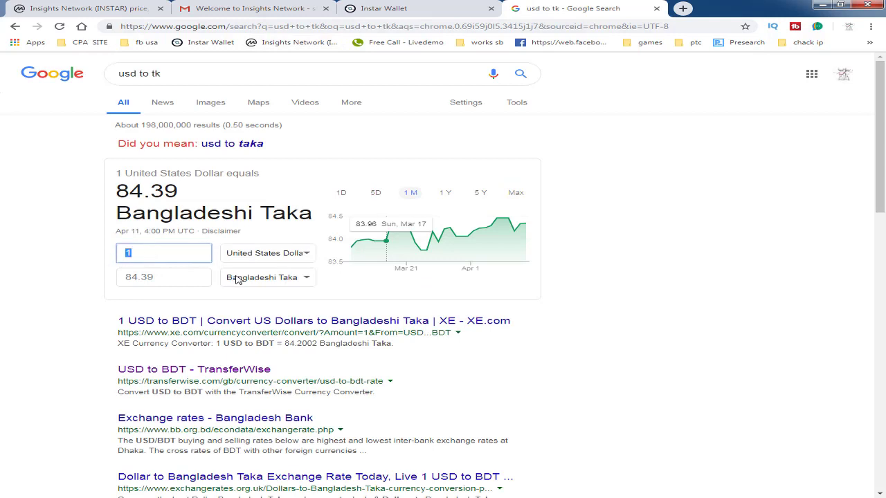
{"action": "key", "text": "ctrl+v"}
{"action": "left_click", "coordinate": [161, 279]}
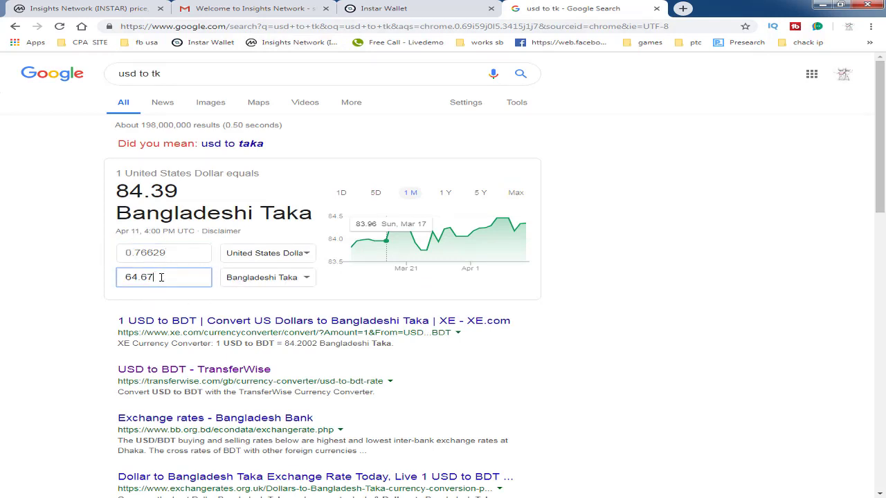
{"action": "key", "text": "ctrl+c"}
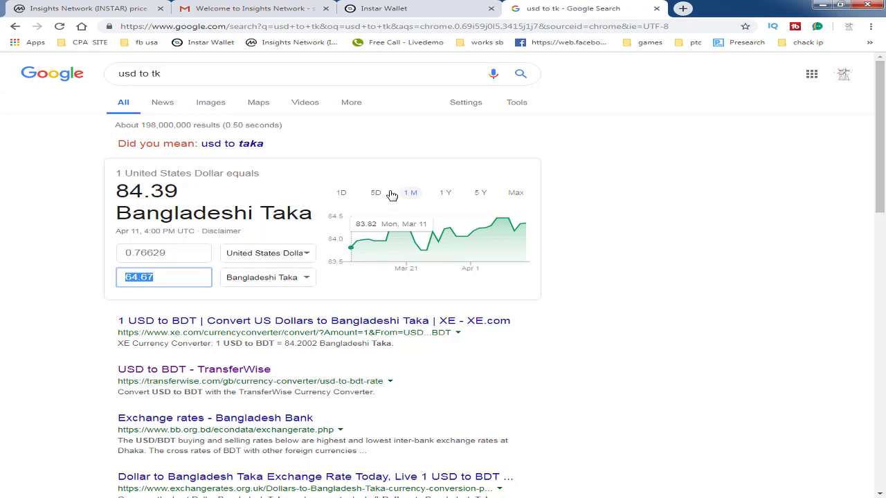
{"action": "left_click", "coordinate": [657, 8]}
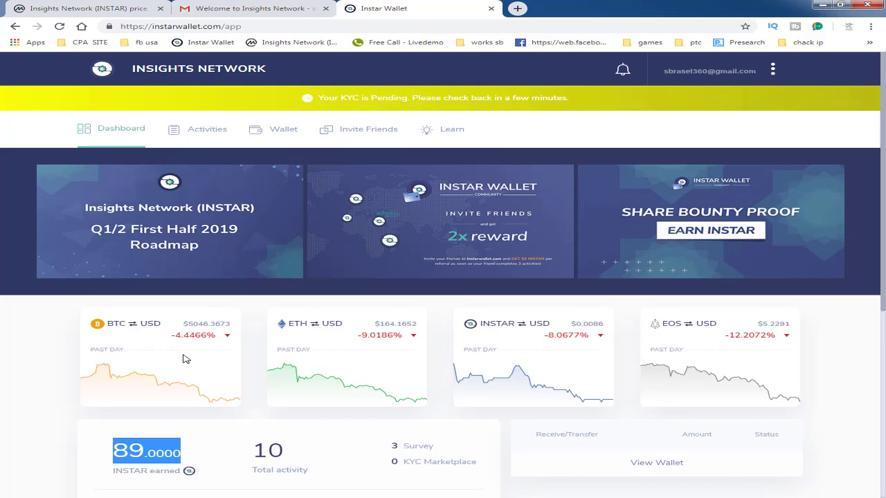
- Open the Invite Friends page and highlight the referral link and 50 INSTAR commission
{"action": "scroll", "coordinate": [443, 277], "scroll_direction": "down", "scroll_amount": 1}
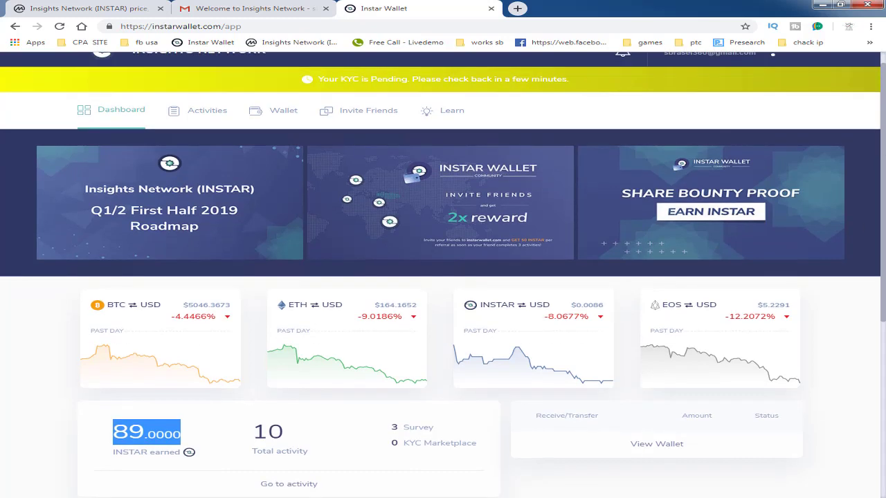
{"action": "left_click", "coordinate": [357, 112]}
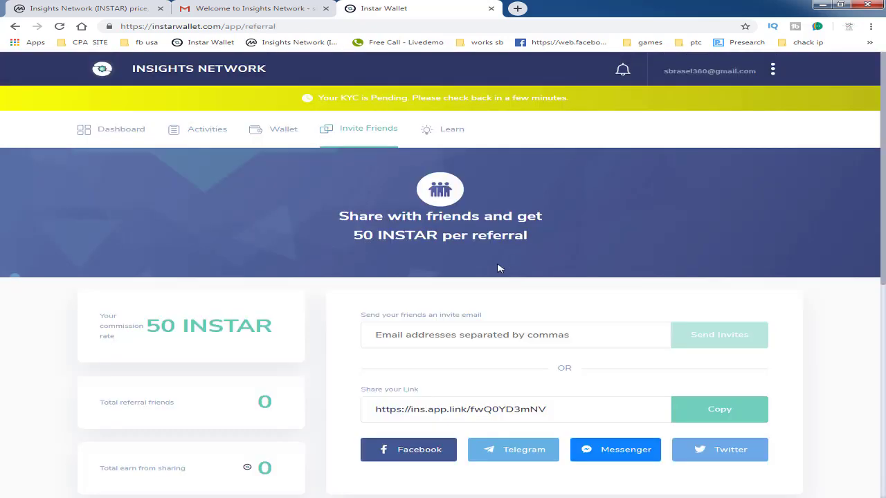
{"action": "scroll", "coordinate": [391, 344], "scroll_direction": "down", "scroll_amount": 1}
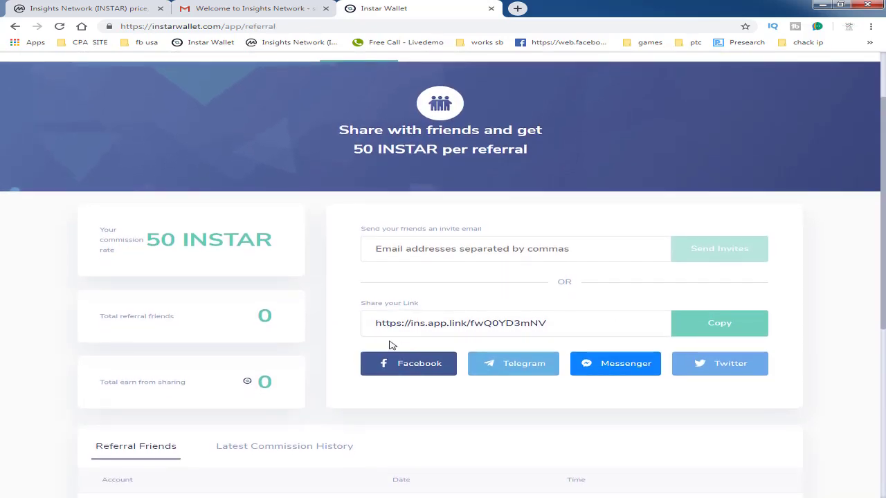
{"action": "triple_click", "coordinate": [388, 326]}
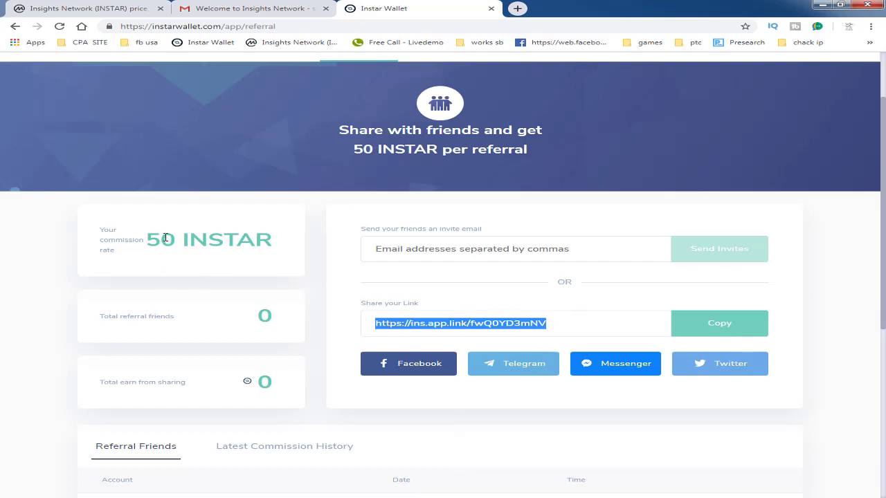
{"action": "left_click_drag", "start_coordinate": [147, 238], "coordinate": [269, 242]}
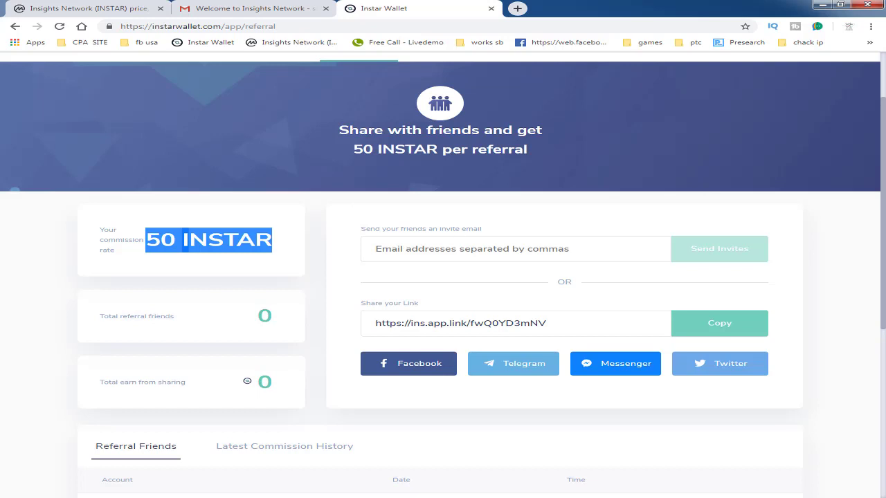
{"action": "scroll", "coordinate": [802, 174], "scroll_direction": "up", "scroll_amount": 2}
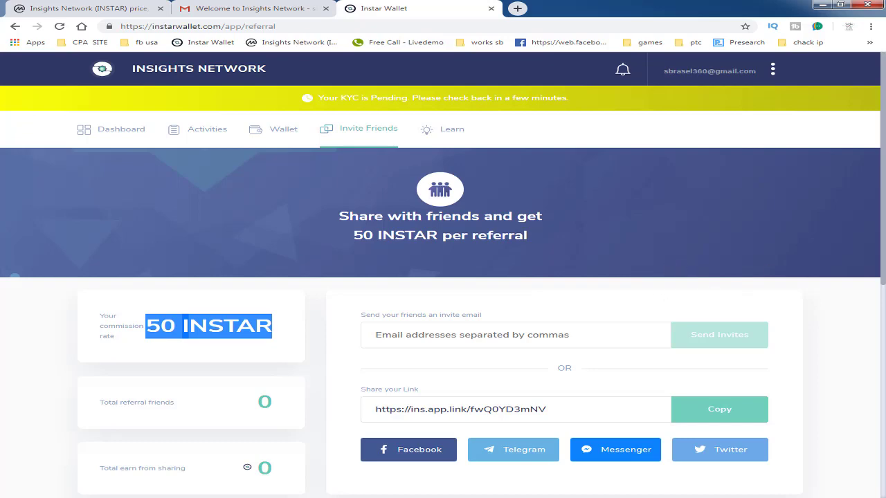
{"action": "scroll", "coordinate": [443, 277], "scroll_direction": "down", "scroll_amount": 2}
{"action": "scroll", "coordinate": [443, 277], "scroll_direction": "up", "scroll_amount": 2}
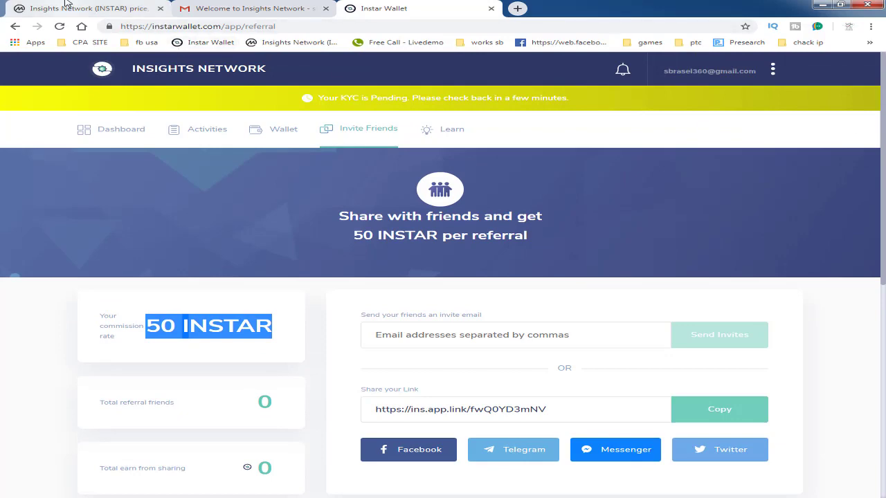
- Return to CoinMarketCap's Insights Network page and jump to its Markets tab
{"action": "left_click", "coordinate": [68, 3]}
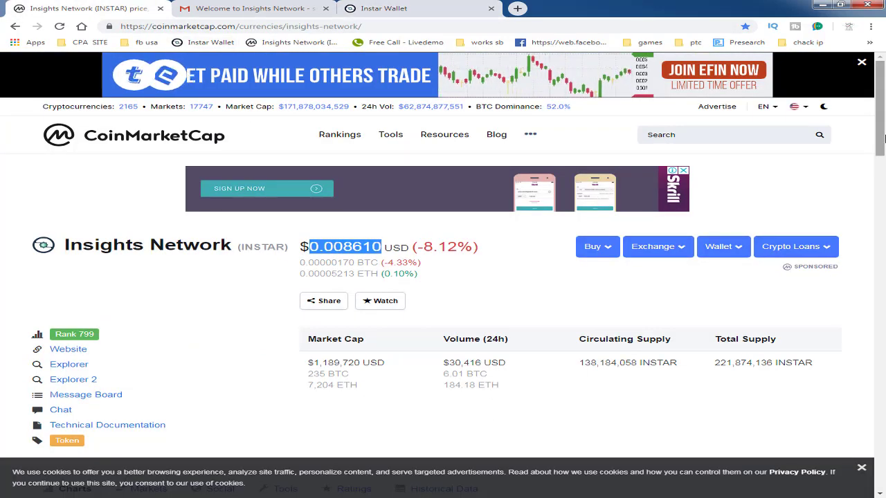
{"action": "scroll", "coordinate": [485, 224], "scroll_direction": "down", "scroll_amount": 1}
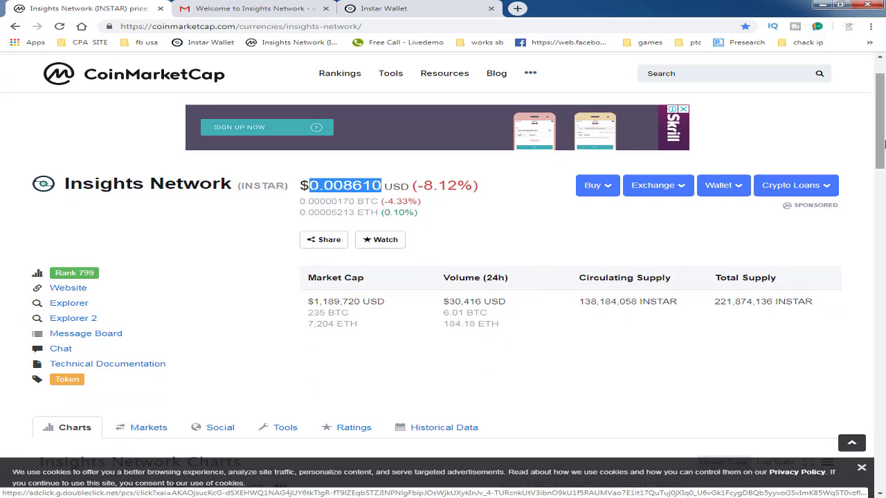
{"action": "left_click_drag", "start_coordinate": [883, 146], "coordinate": [883, 168]}
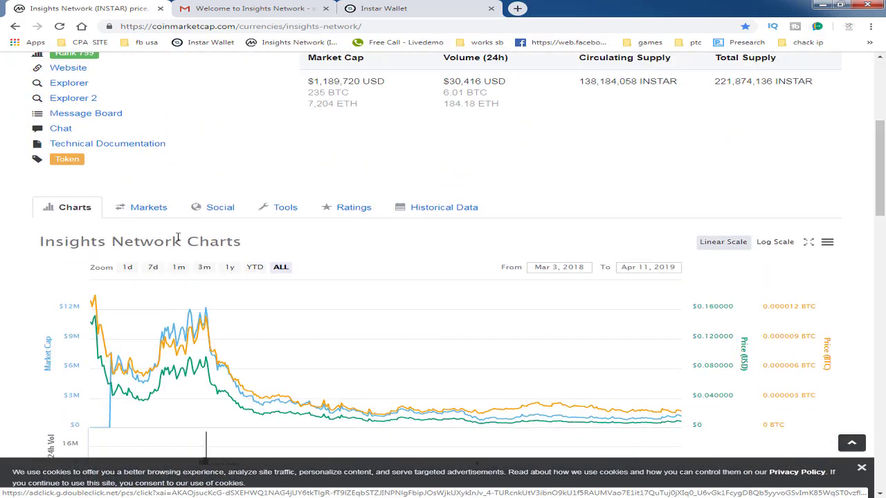
{"action": "left_click", "coordinate": [127, 210]}
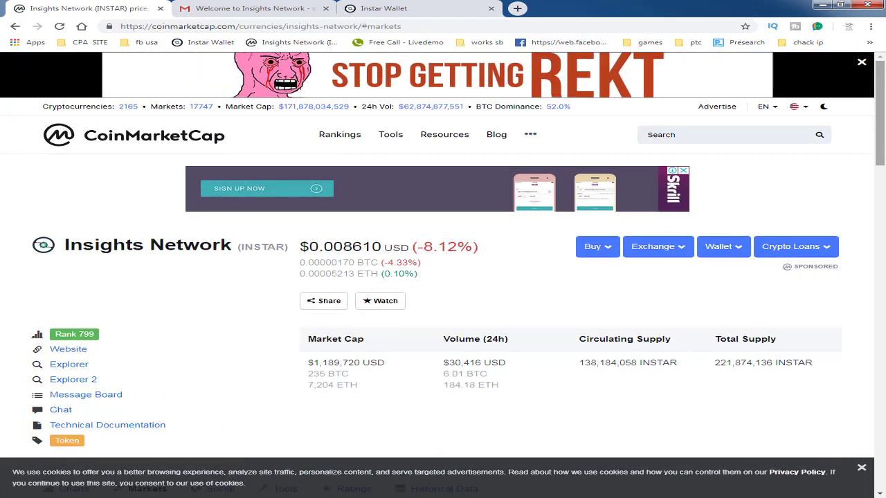
- Scroll to the Markets table of five INSTAR trading pairs and highlight its heading
{"action": "scroll", "coordinate": [883, 178], "scroll_direction": "down", "scroll_amount": 6}
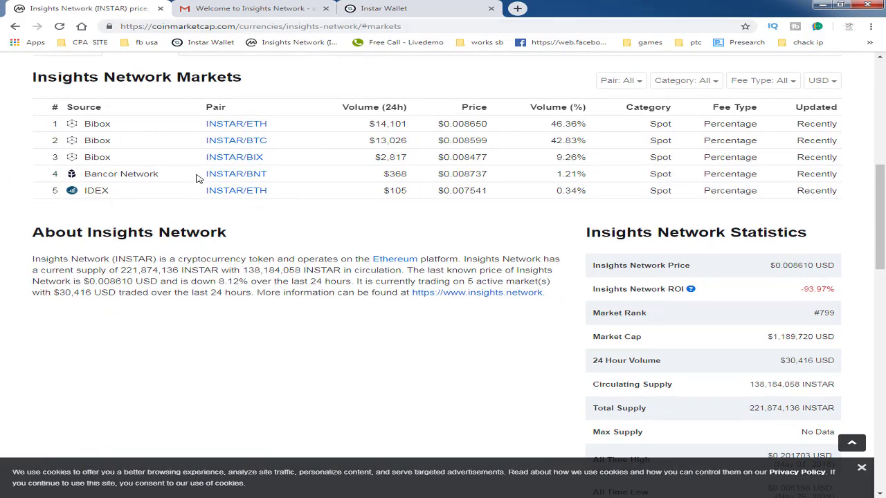
{"action": "left_click_drag", "start_coordinate": [34, 77], "coordinate": [227, 77]}
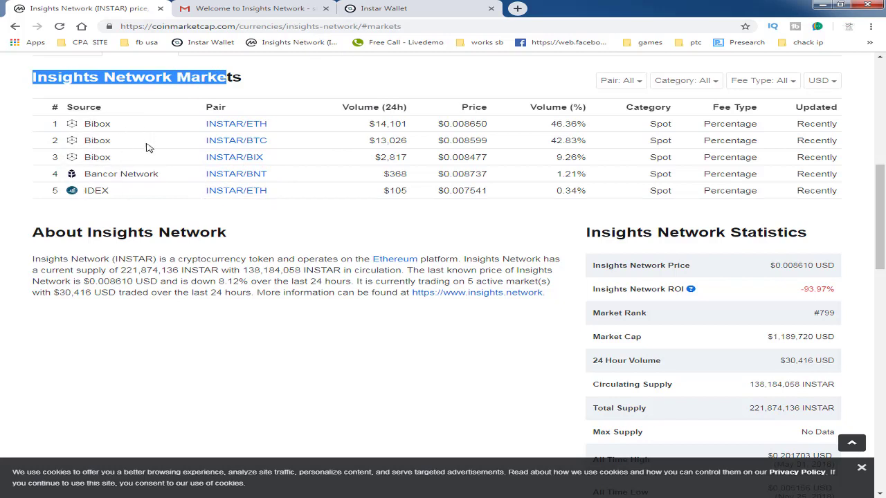
{"action": "left_click", "coordinate": [39, 114]}
{"action": "left_click_drag", "start_coordinate": [885, 249], "coordinate": [884, 227]}
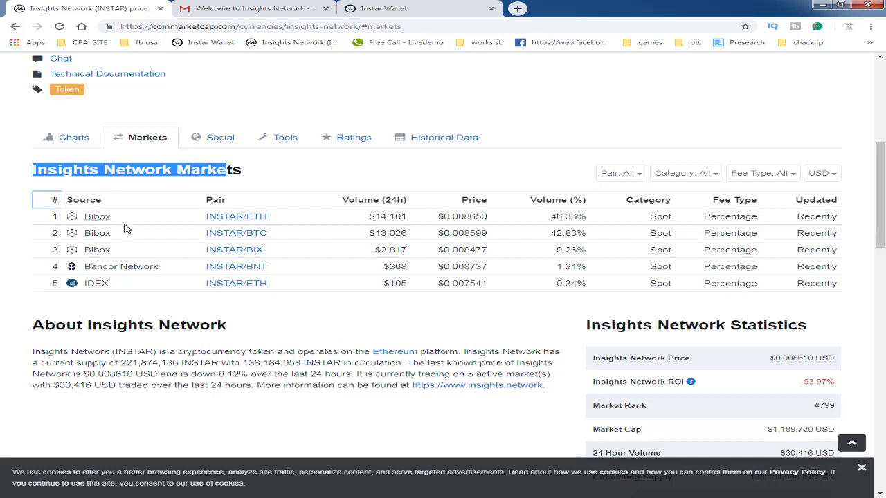
{"action": "double_click", "coordinate": [229, 173]}
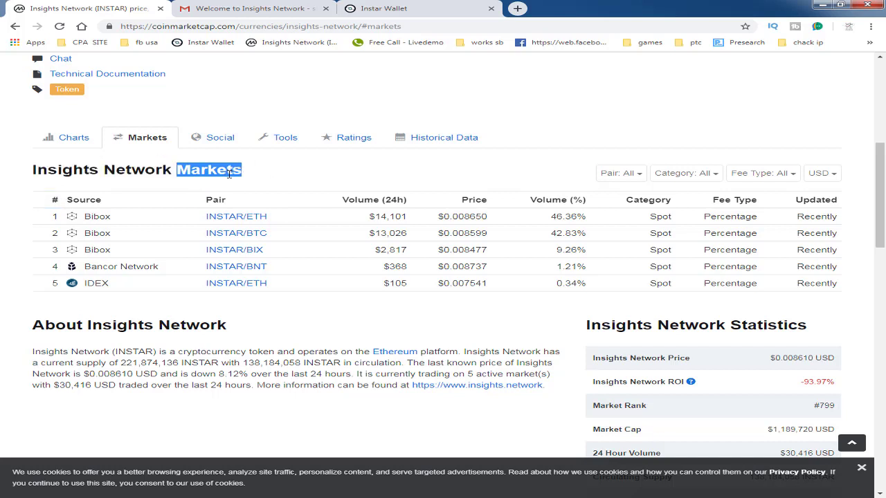